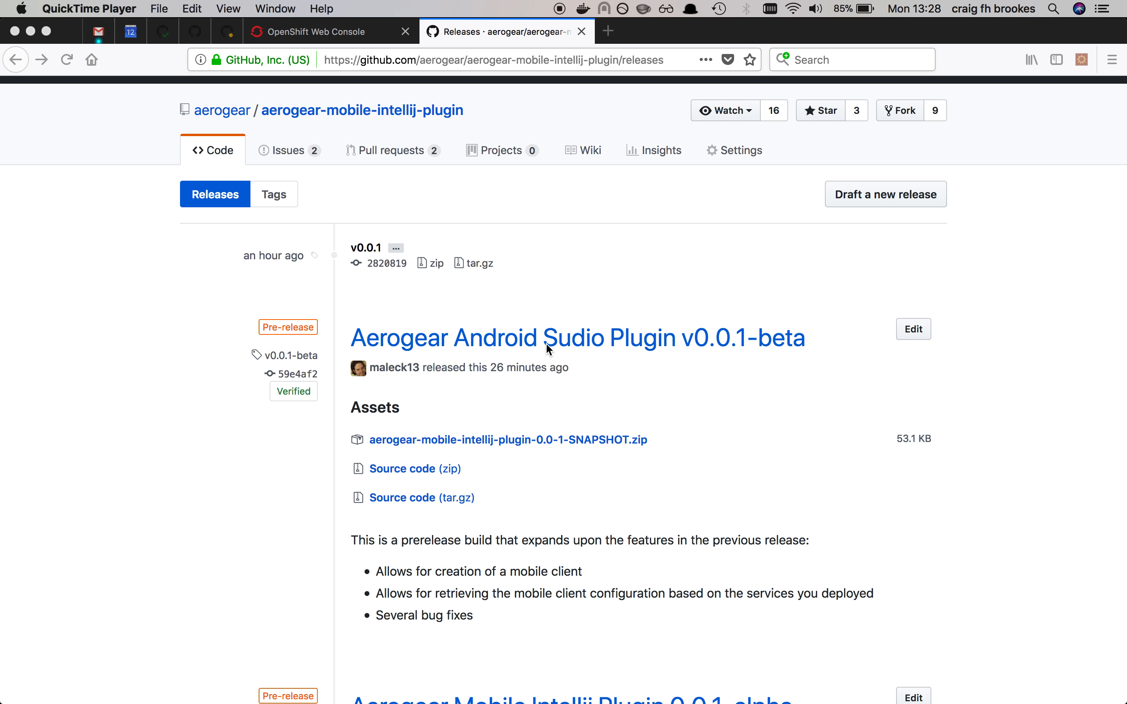
Step: Switch to iTerm2 and try to launch Android Studio with "open -a /Applications/Android\ Studio.app/" in the current session
{"action": "key", "text": "super+Tab"}
{"action": "key", "text": "super+Tab"}
{"action": "key", "text": "super+Tab"}
{"action": "key", "text": "super+Tab"}
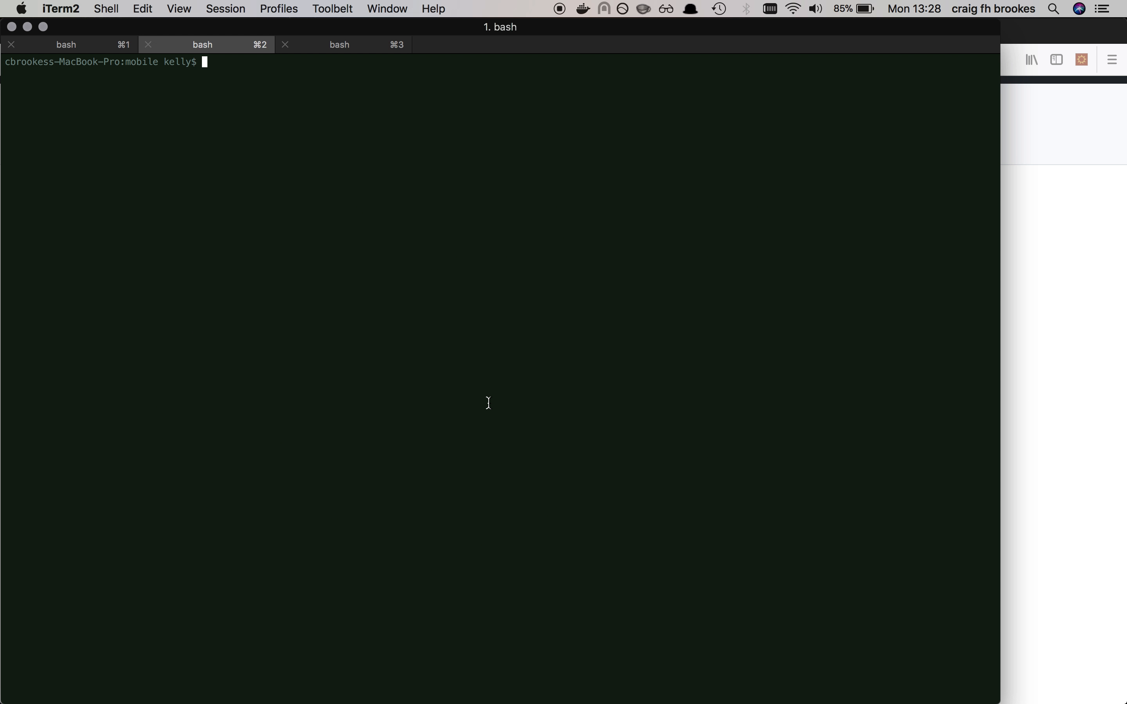
{"action": "type", "text": "open -a /Ap"}
{"action": "key", "text": "Tab"}
{"action": "type", "text": "An"}
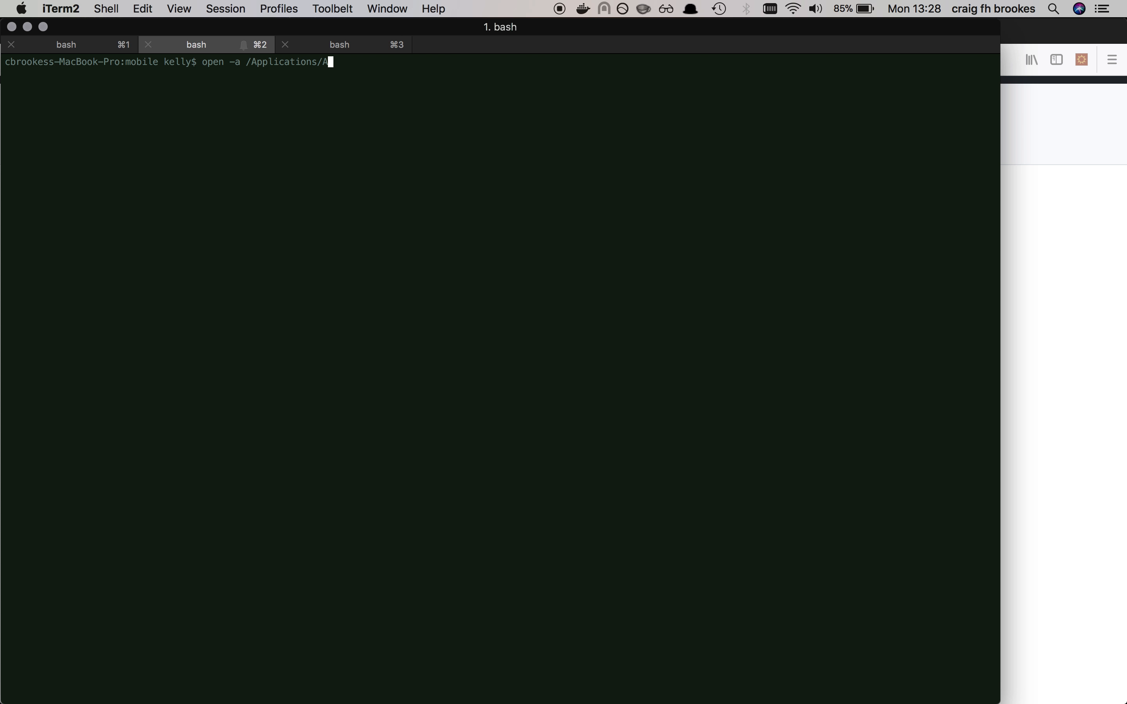
{"action": "key", "text": "Tab"}
{"action": "key", "text": "Return"}
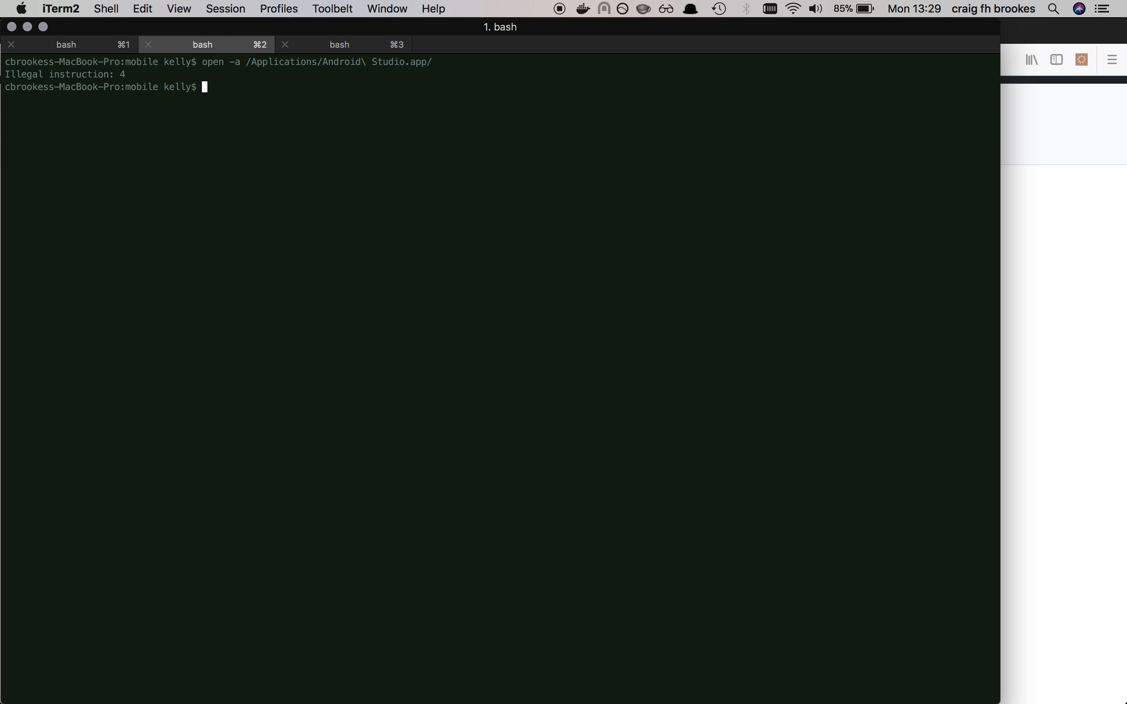
Step: Launch Android Studio from the third terminal session with "open -a /Applications/Android\ Studio.app/"
{"action": "key", "text": "super+3"}
{"action": "type", "text": "open -a /Ap"}
{"action": "key", "text": "Tab"}
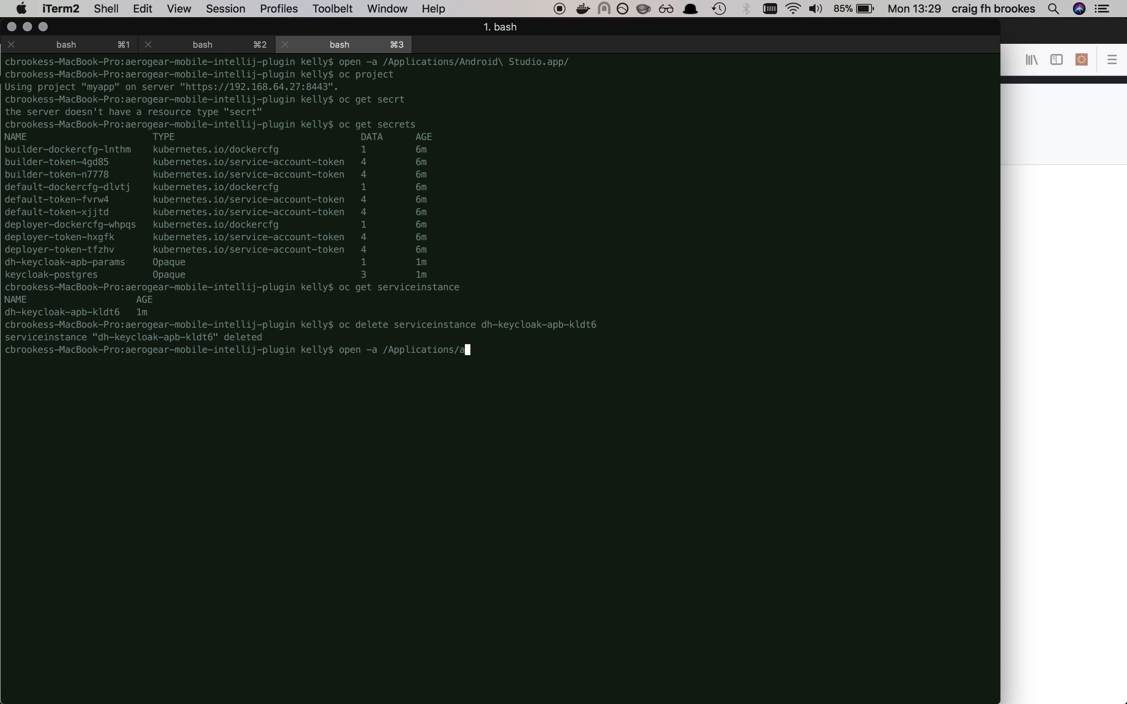
{"action": "type", "text": "An"}
{"action": "key", "text": "Tab"}
{"action": "key", "text": "Return"}
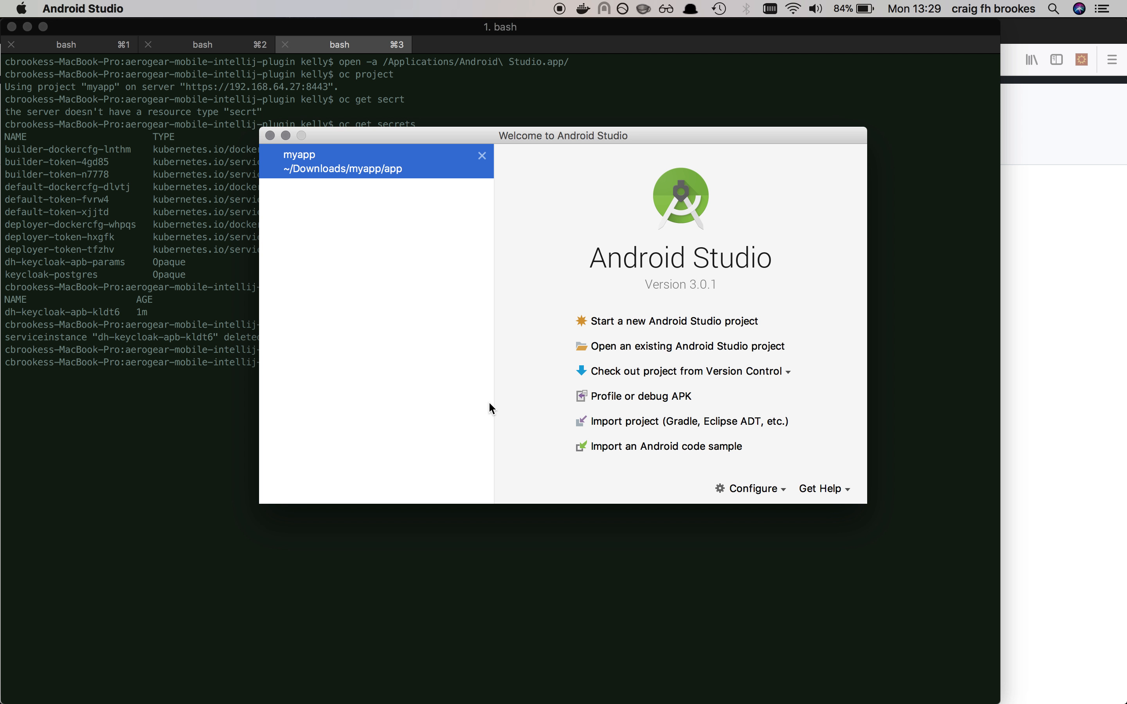
Step: Install the plugin aerogear-mobile-intellij-plugin-1.0-SNAPSHOT.zip from disk and restart Android Studio
{"action": "left_click", "coordinate": [767, 490]}
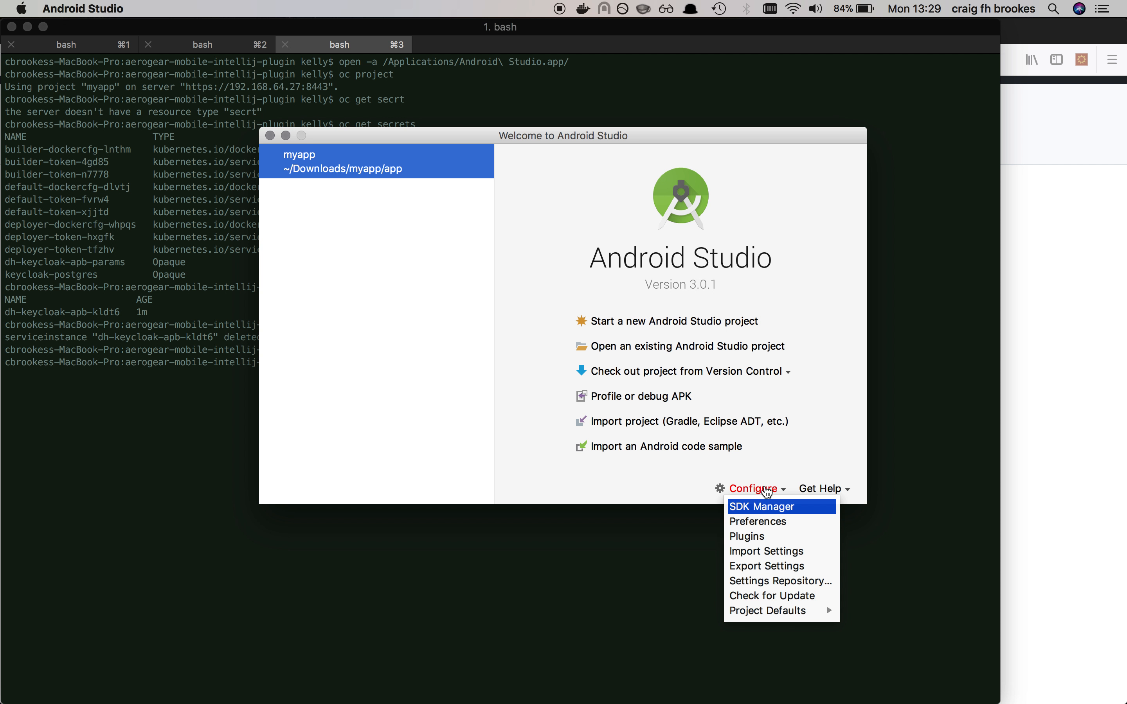
{"action": "left_click", "coordinate": [764, 542]}
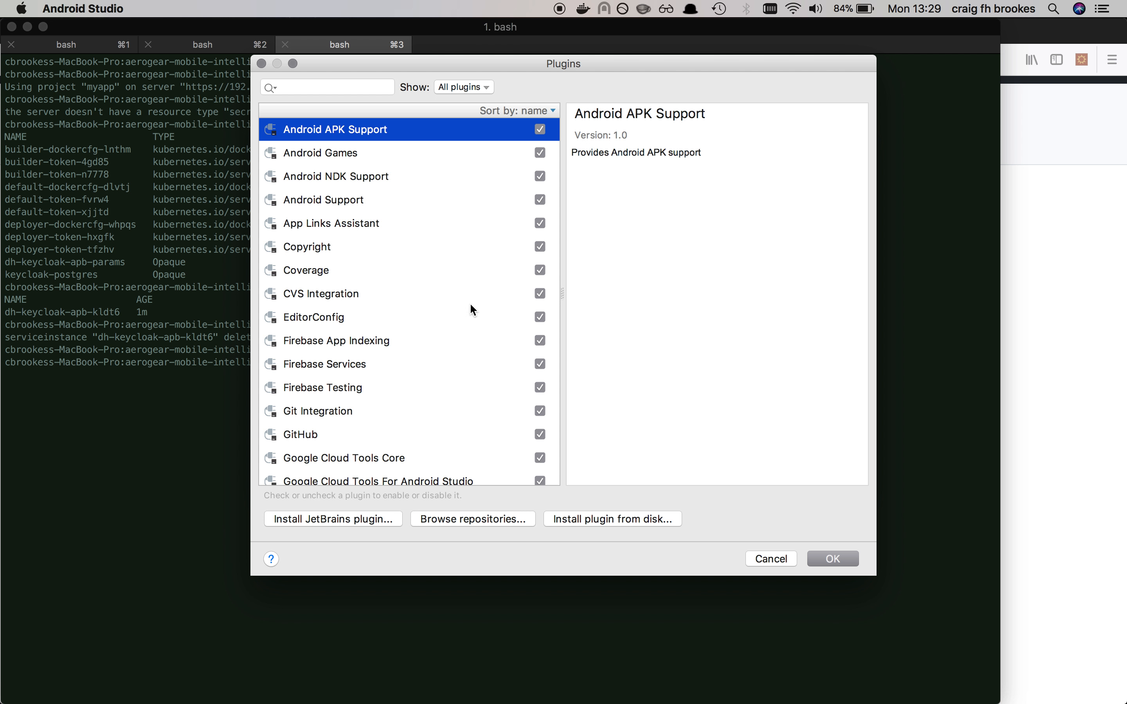
{"action": "left_click", "coordinate": [637, 520]}
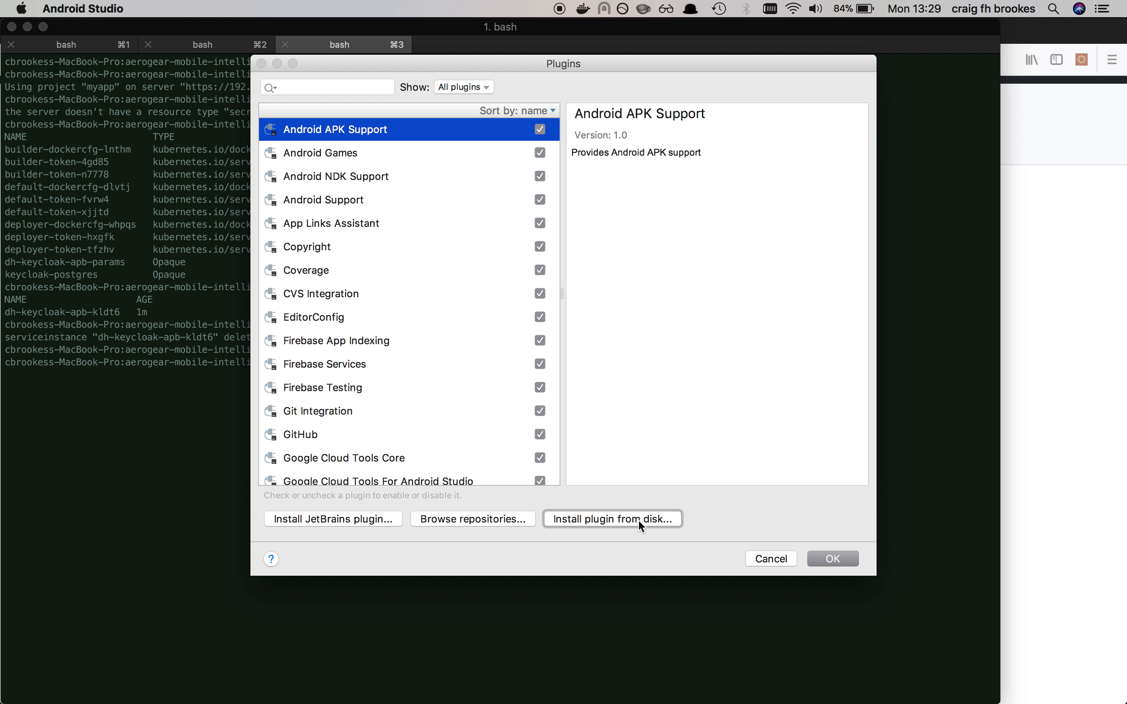
{"action": "left_click", "coordinate": [603, 130]}
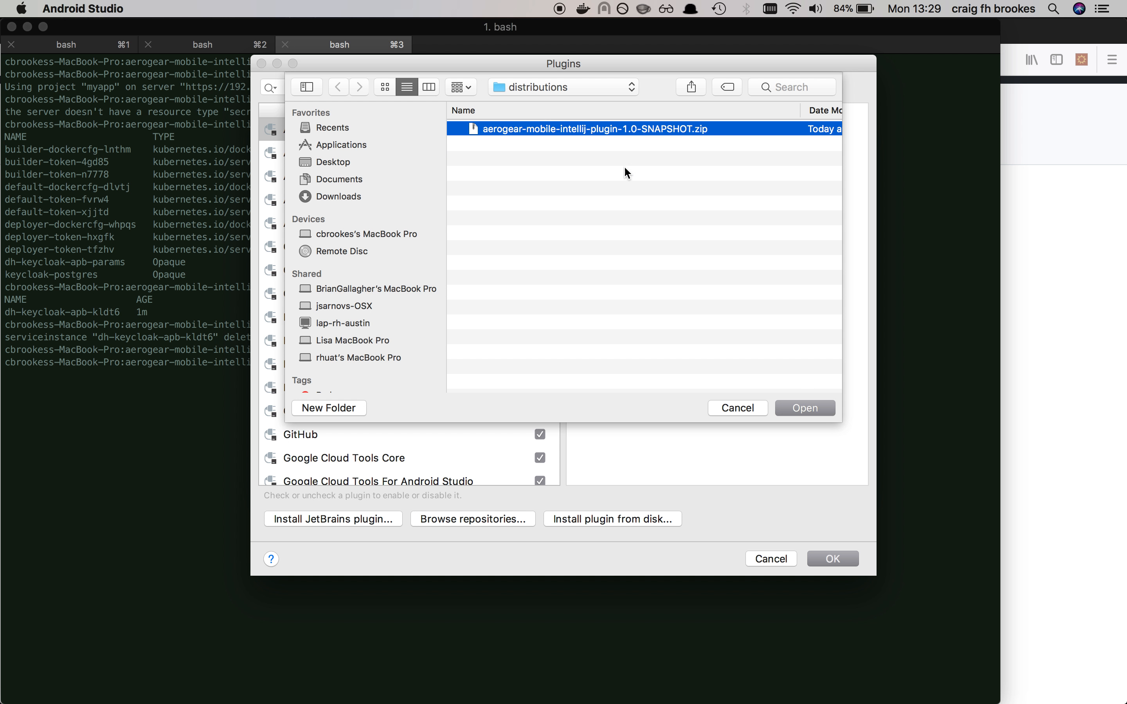
{"action": "left_click", "coordinate": [798, 406]}
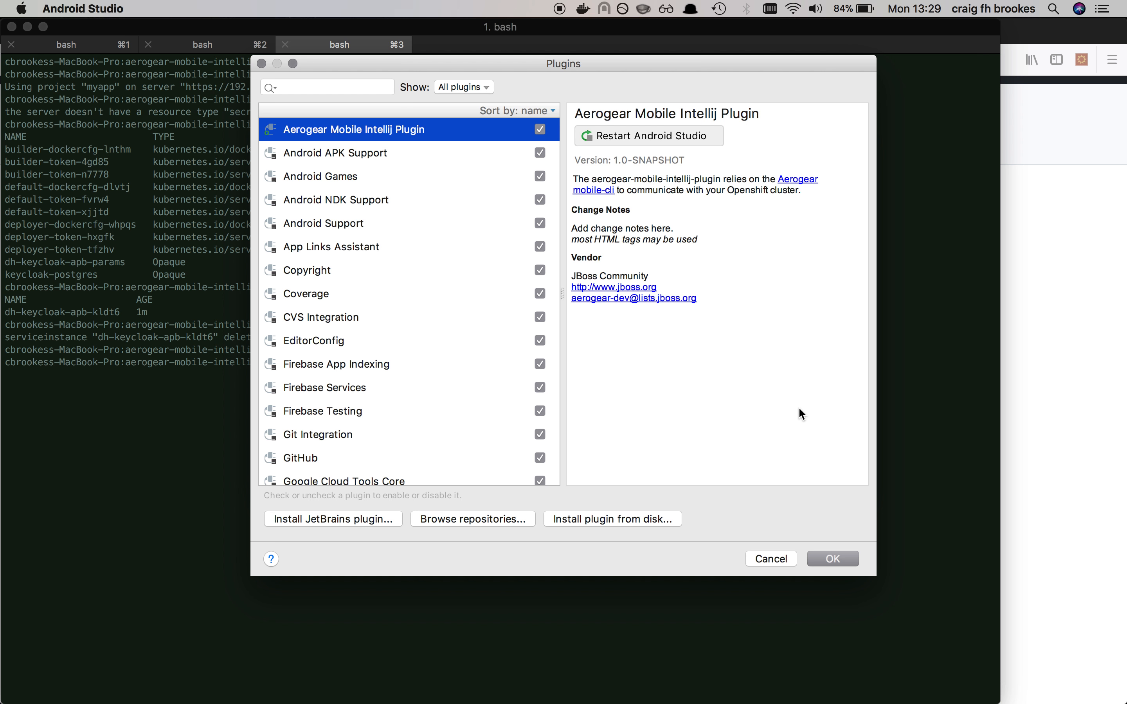
{"action": "left_click", "coordinate": [663, 140]}
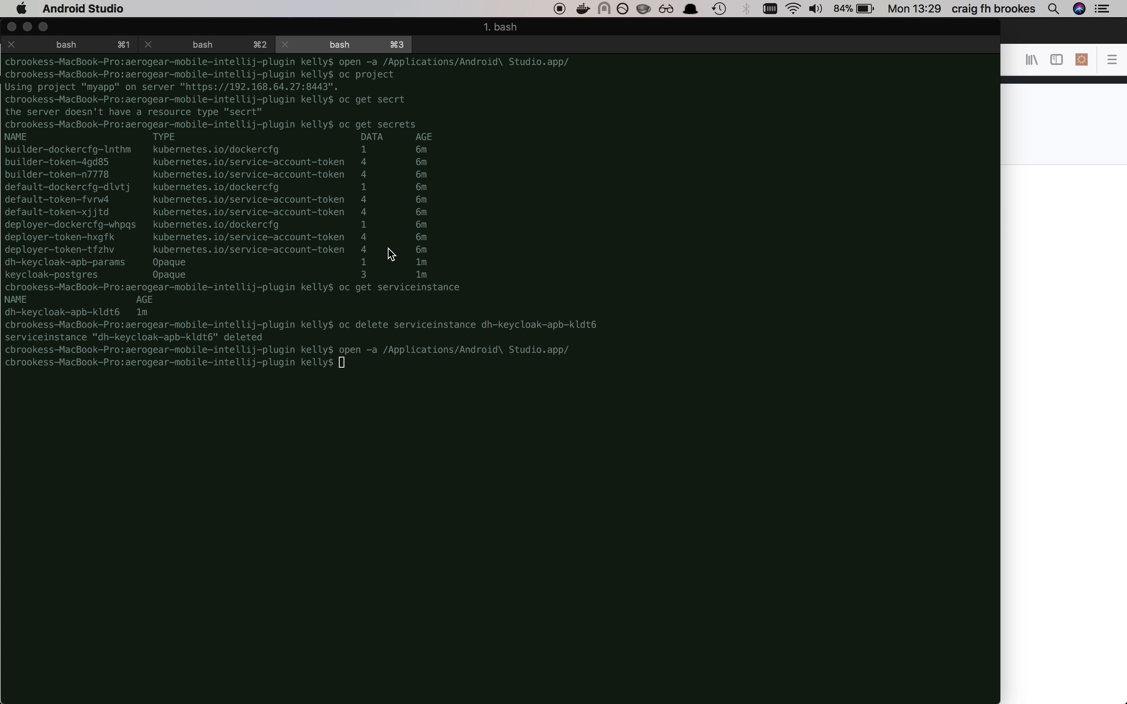
Step: Clear the terminal output, switch back to Android Studio and open the recent project myapp
{"action": "type", "text": "clear"}
{"action": "key", "text": "Return"}
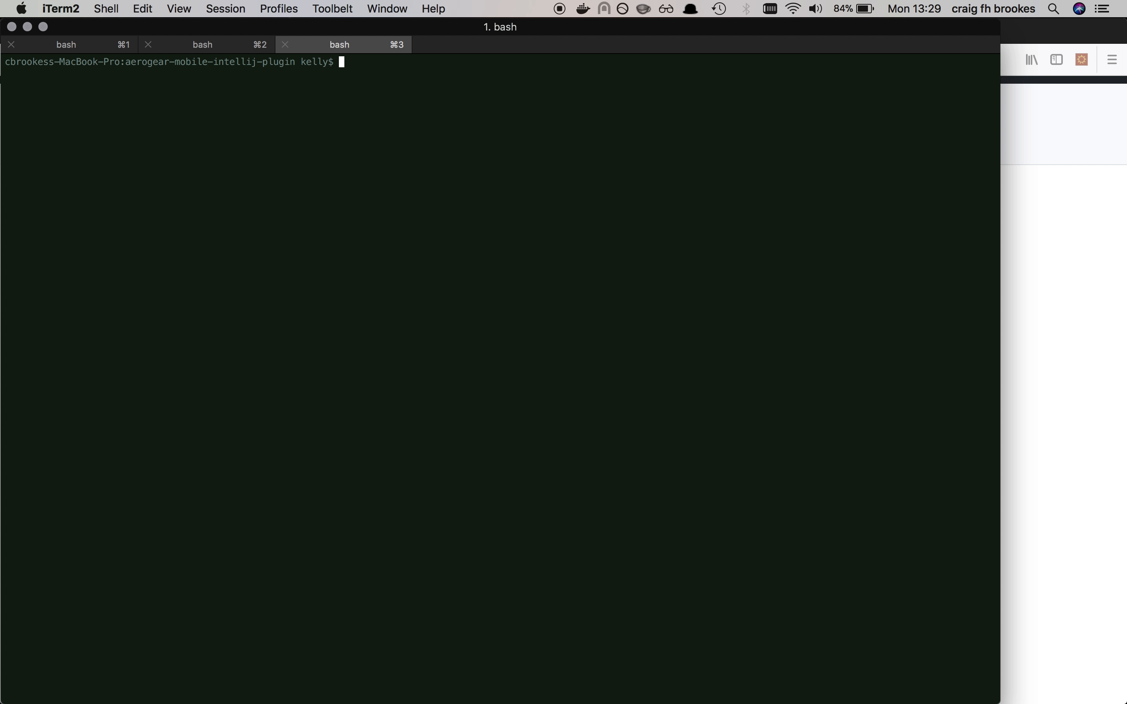
{"action": "key", "text": "super+Tab"}
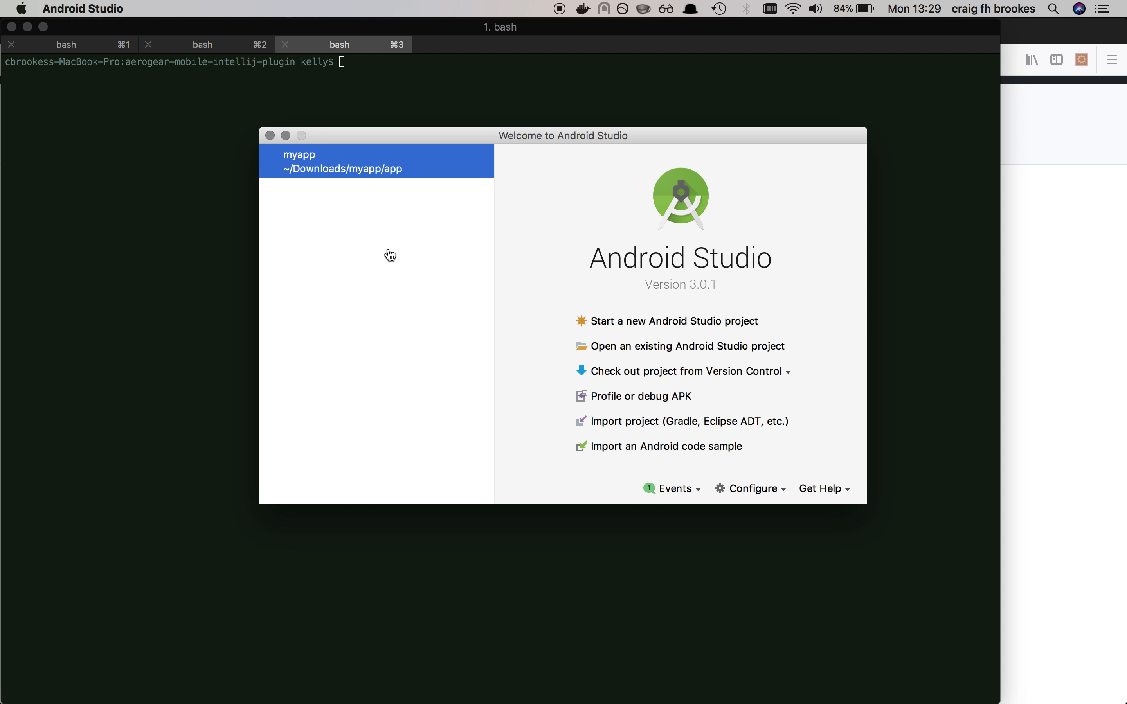
{"action": "left_click", "coordinate": [362, 166]}
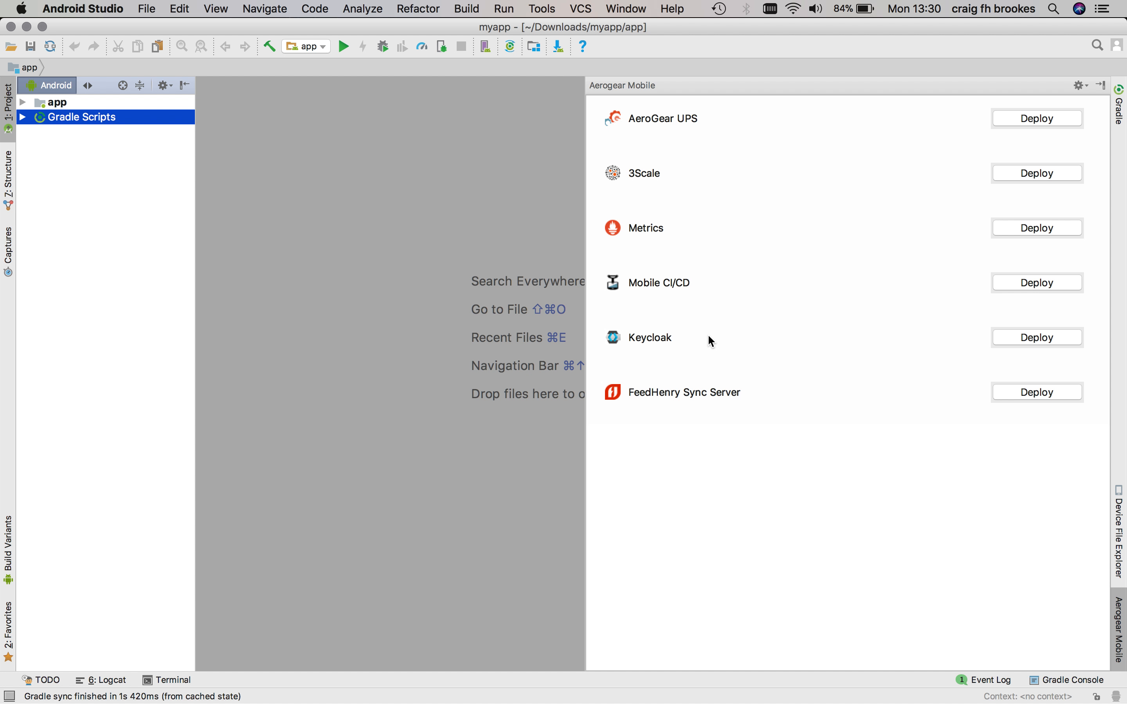
Step: Switch to iTerm2 and check which OpenShift project is active by running "oc project"
{"action": "key", "text": "super+Tab"}
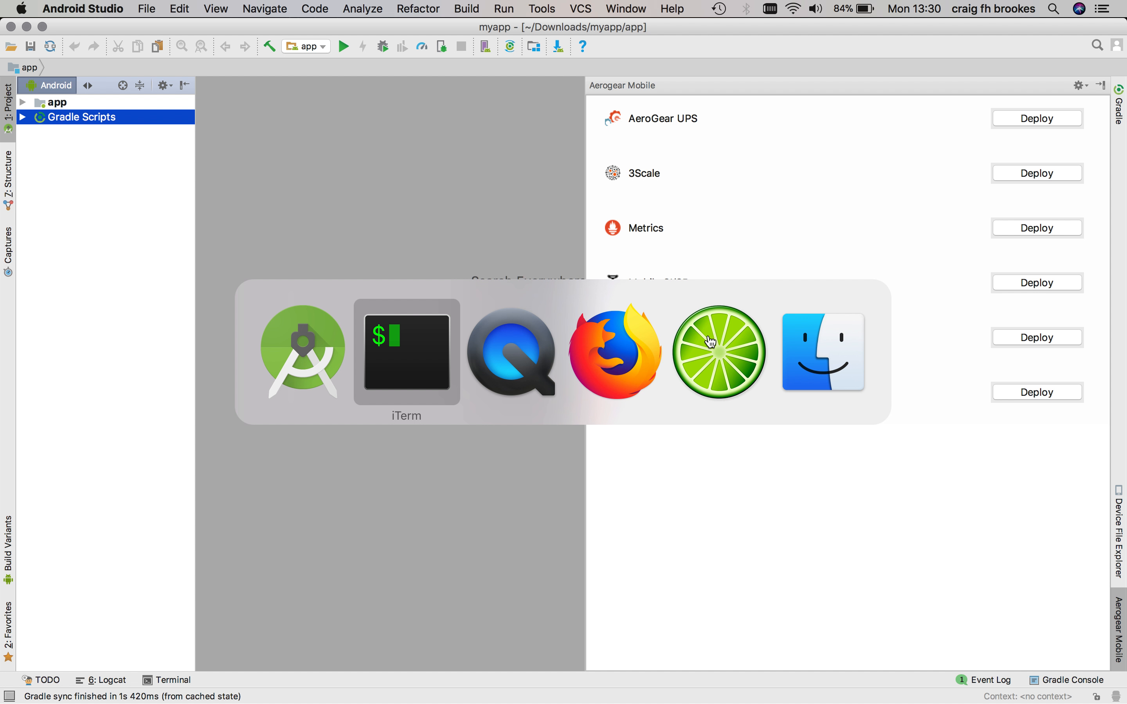
{"action": "left_click", "coordinate": [403, 359]}
{"action": "type", "text": "oc "}
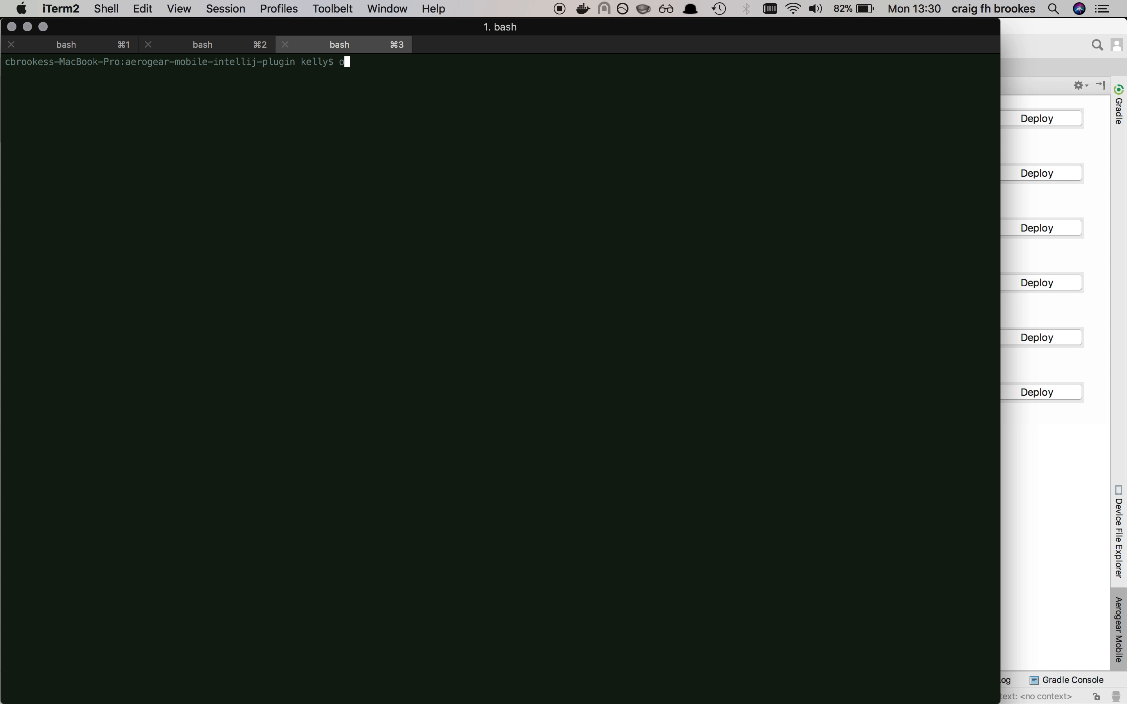
{"action": "type", "text": "pl"}
{"action": "key", "text": "BackSpace"}
{"action": "type", "text": "roject"}
{"action": "key", "text": "Return"}
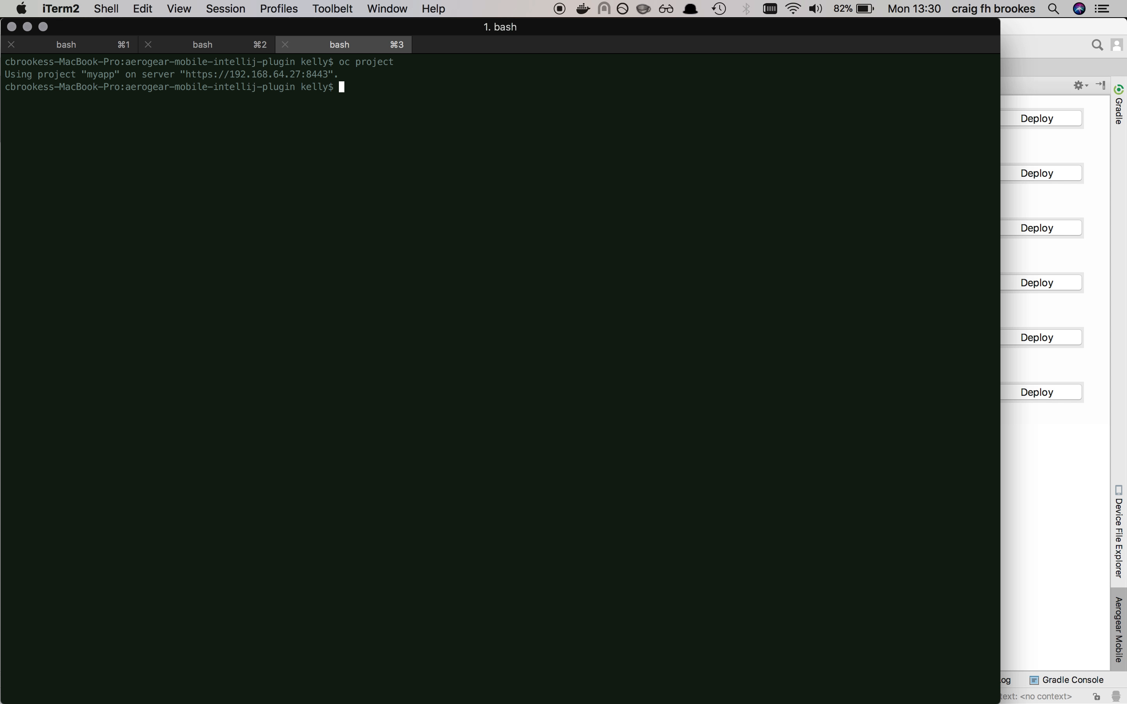
{"action": "type", "text": "oc project"}
{"action": "key", "text": "Return"}
Step: List all OpenShift projects by running "oc get projects"
{"action": "key", "text": "Up"}
{"action": "key", "text": "BackSpace"}
{"action": "key", "text": "BackSpace"}
{"action": "key", "text": "BackSpace"}
{"action": "key", "text": "BackSpace"}
{"action": "key", "text": "BackSpace"}
{"action": "key", "text": "BackSpace"}
{"action": "key", "text": "BackSpace"}
{"action": "key", "text": "BackSpace"}
{"action": "type", "text": "get projects"}
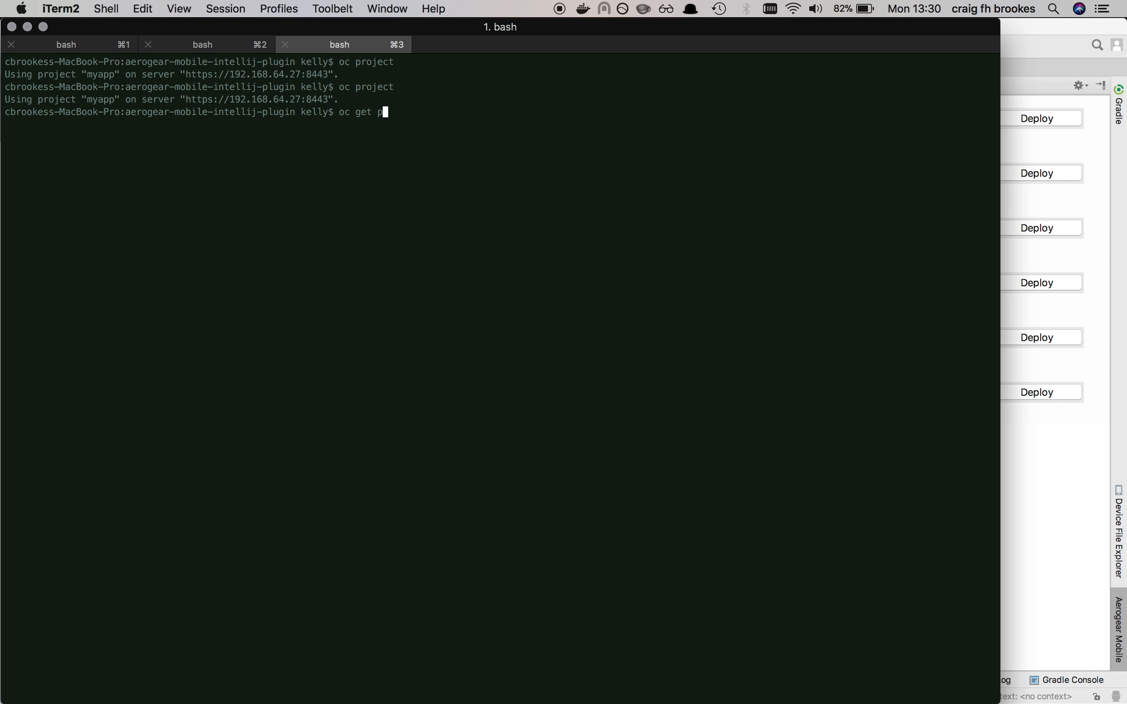
{"action": "key", "text": "Return"}
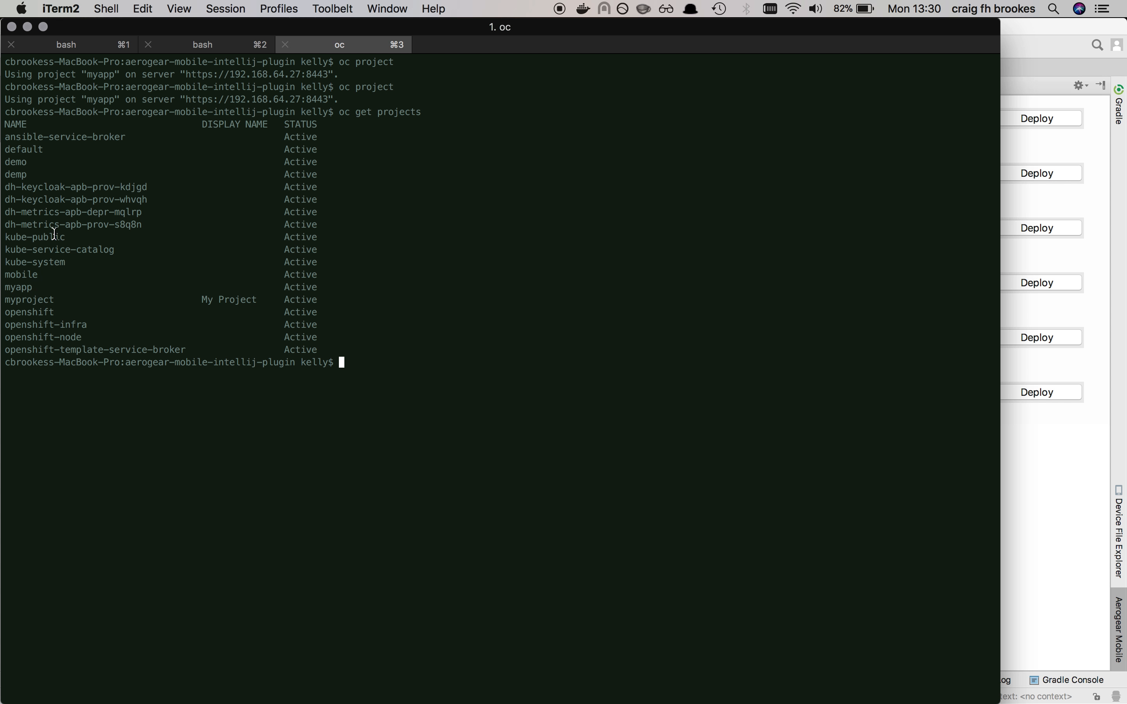
Step: Set the active OpenShift project to myproject with "oc project myproject" and clear the terminal
{"action": "double_click", "coordinate": [28, 303]}
{"action": "key", "text": "super+c"}
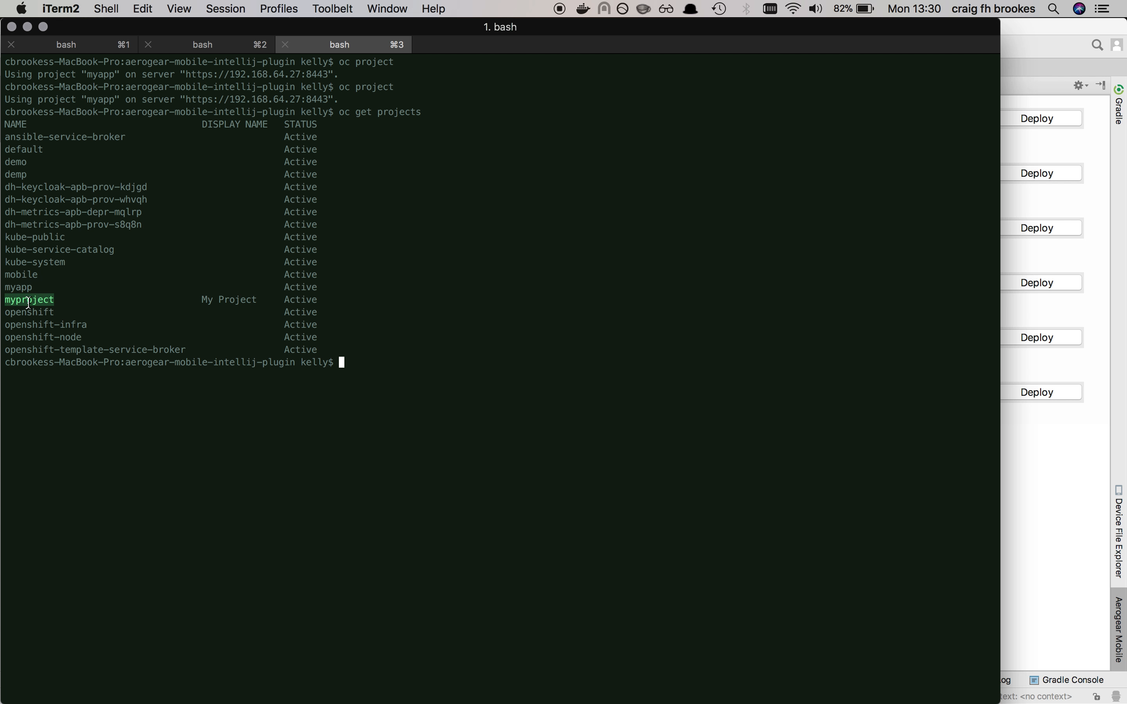
{"action": "type", "text": "oc project"}
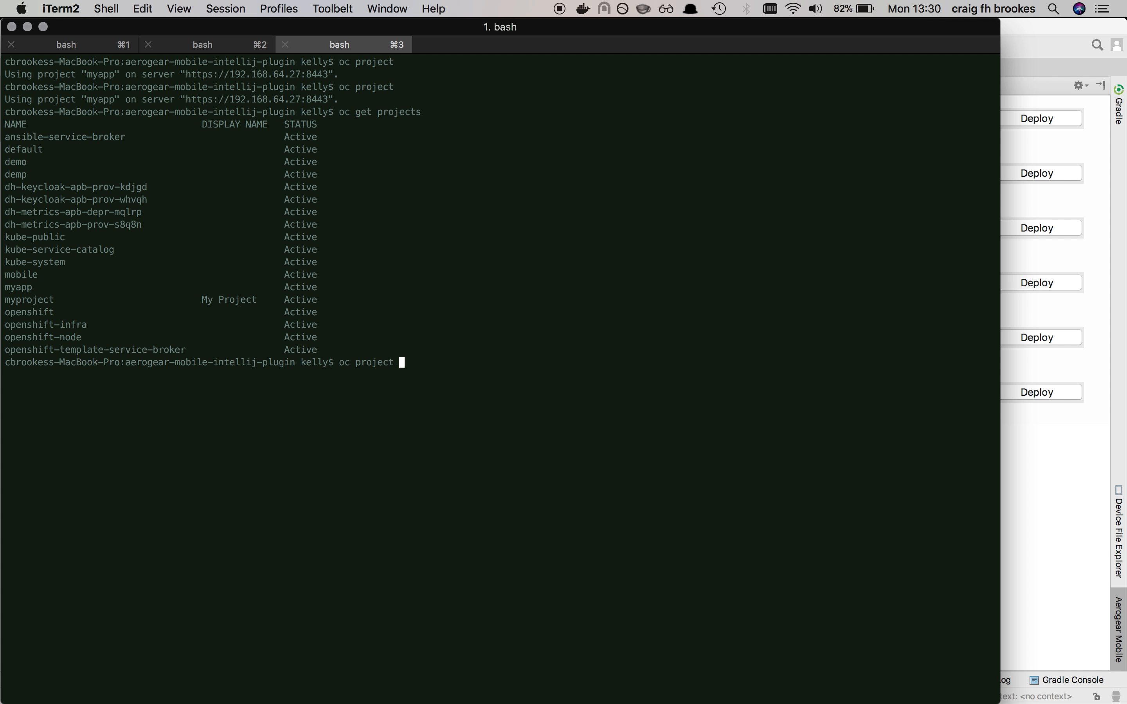
{"action": "key", "text": "super+v"}
{"action": "key", "text": "Return"}
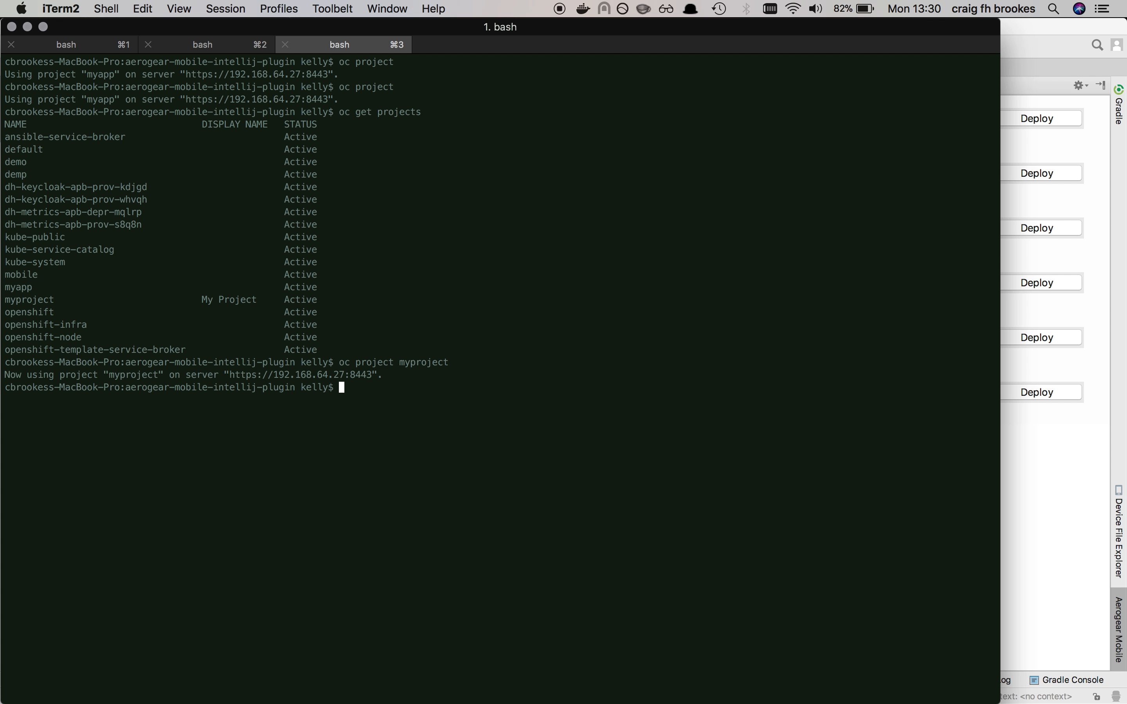
{"action": "type", "text": "clerr"}
{"action": "key", "text": "Return"}
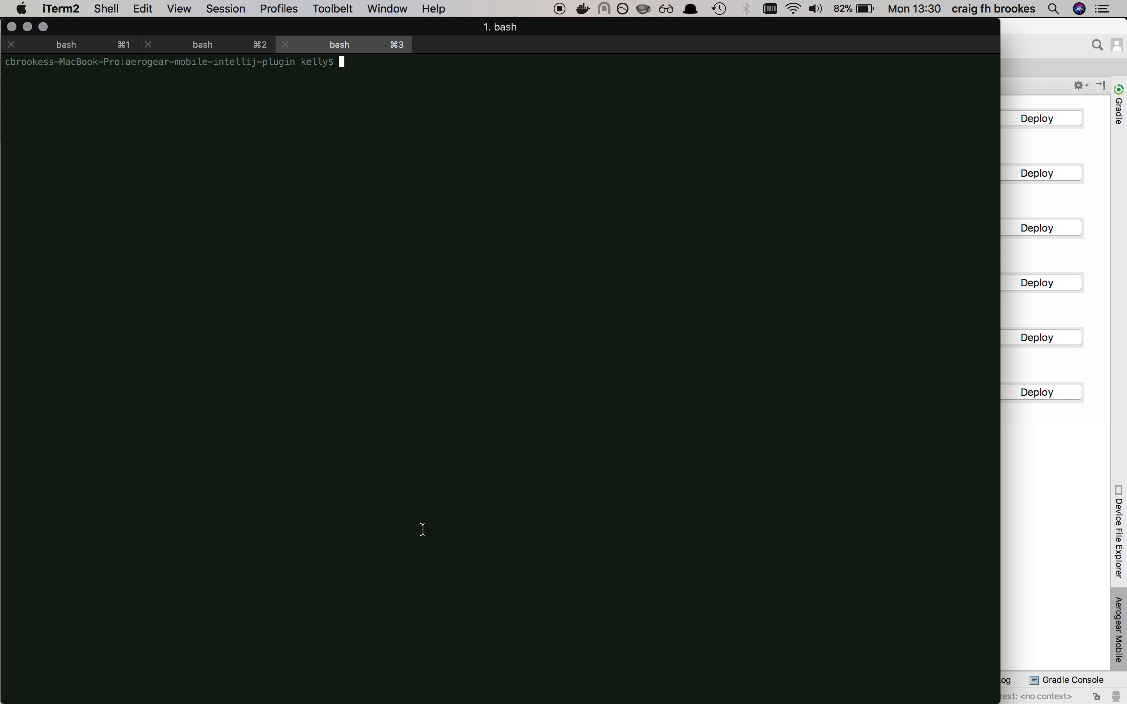
Step: Switch to Android Studio and deploy Keycloak to myproject, with the admin username "admin" and the Keycloak admin password filled in
{"action": "left_click", "coordinate": [1050, 470]}
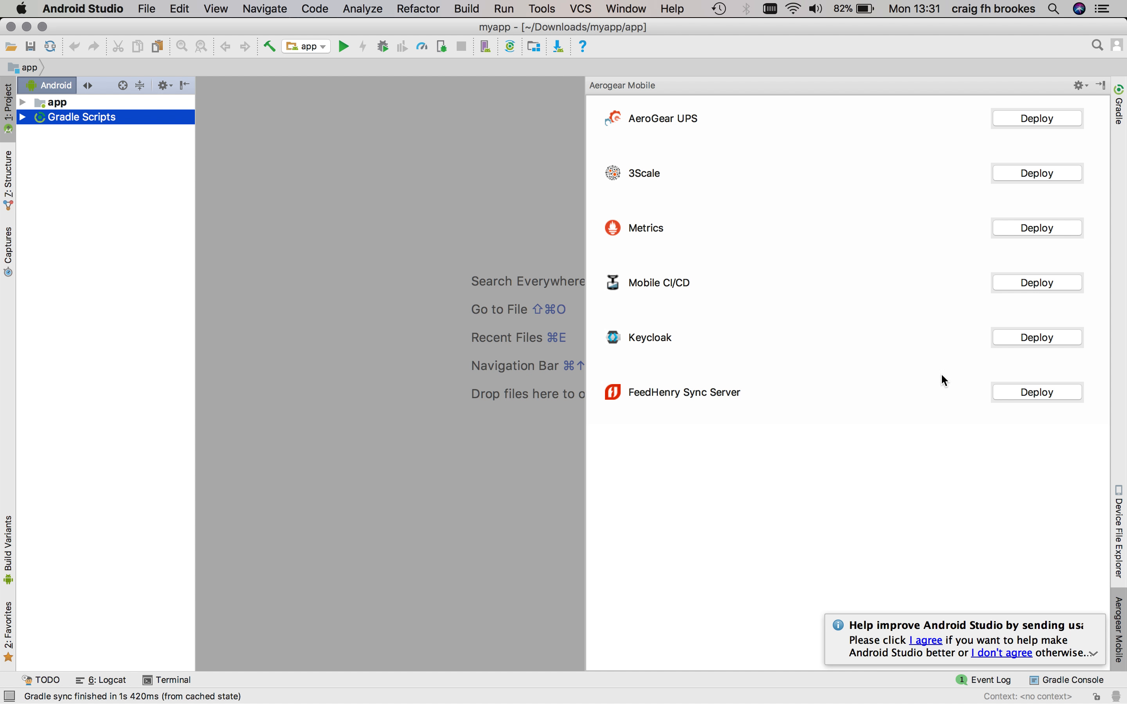
{"action": "left_click", "coordinate": [1023, 337]}
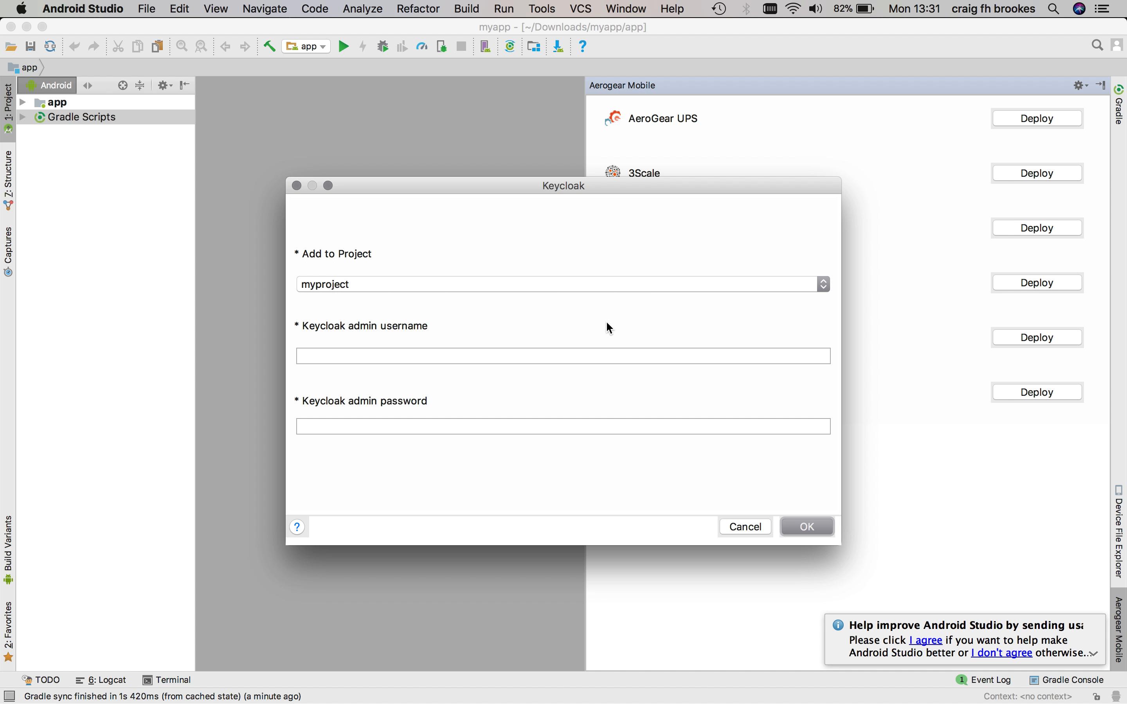
{"action": "left_click", "coordinate": [546, 364]}
{"action": "type", "text": "admin"}
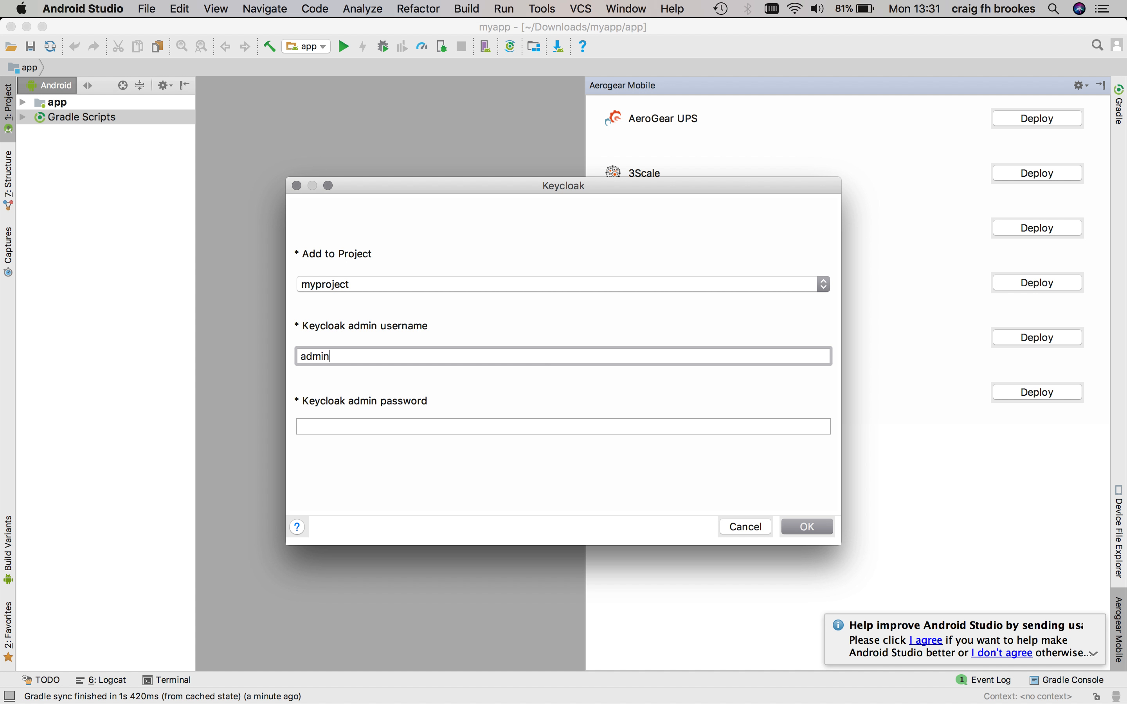
{"action": "key", "text": "Tab"}
{"action": "type", "text": "admi"}
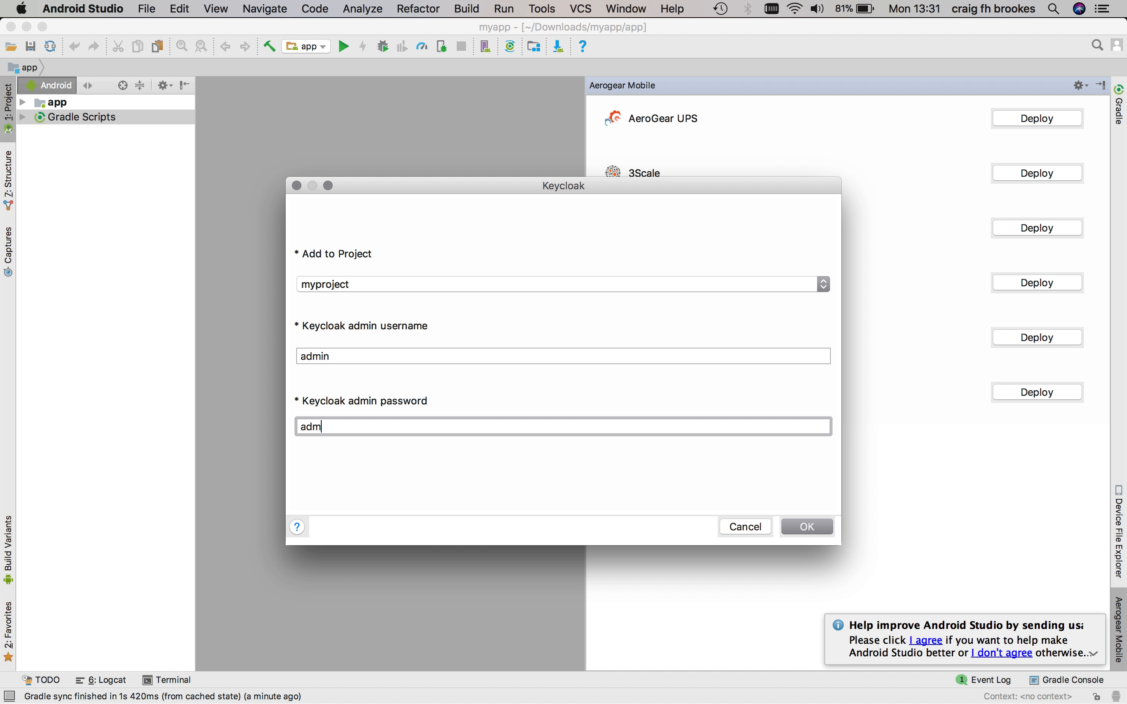
{"action": "key", "text": "BackSpace"}
{"action": "key", "text": "BackSpace"}
{"action": "key", "text": "BackSpace"}
{"action": "type", "text": "dmin"}
{"action": "left_click", "coordinate": [808, 531]}
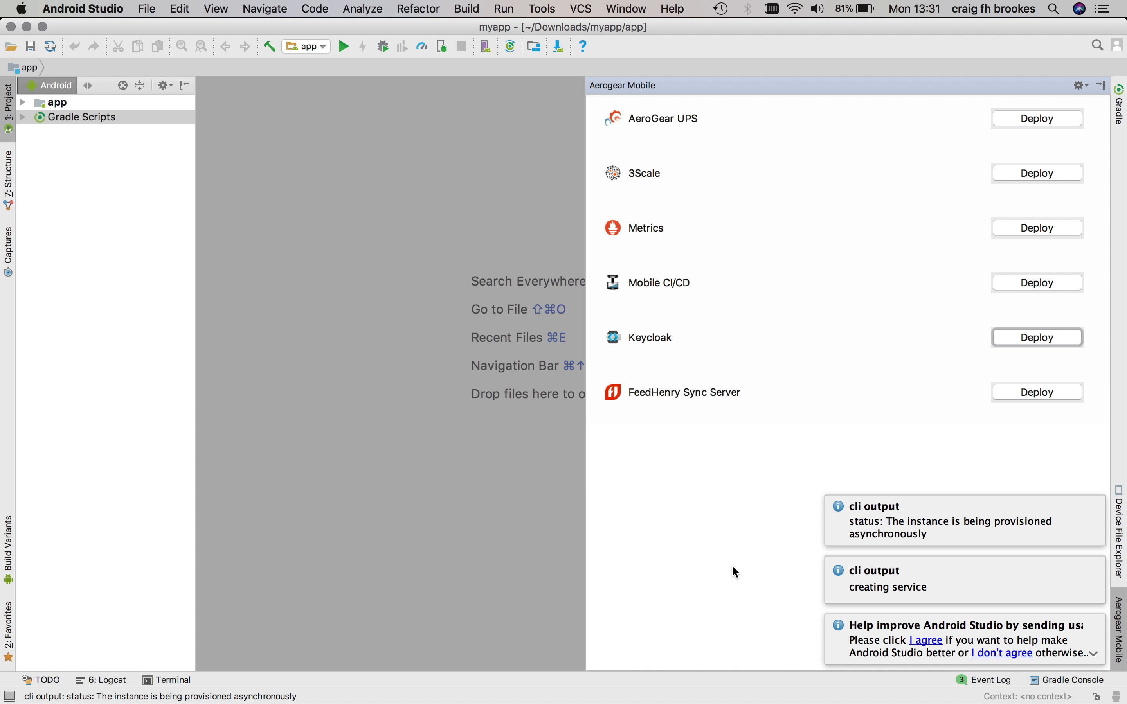
Step: Switch to Firefox and open github.com/aerogear/minishift-mobilecore-addon in a new tab
{"action": "key", "text": "super+Tab"}
{"action": "left_click", "coordinate": [627, 364]}
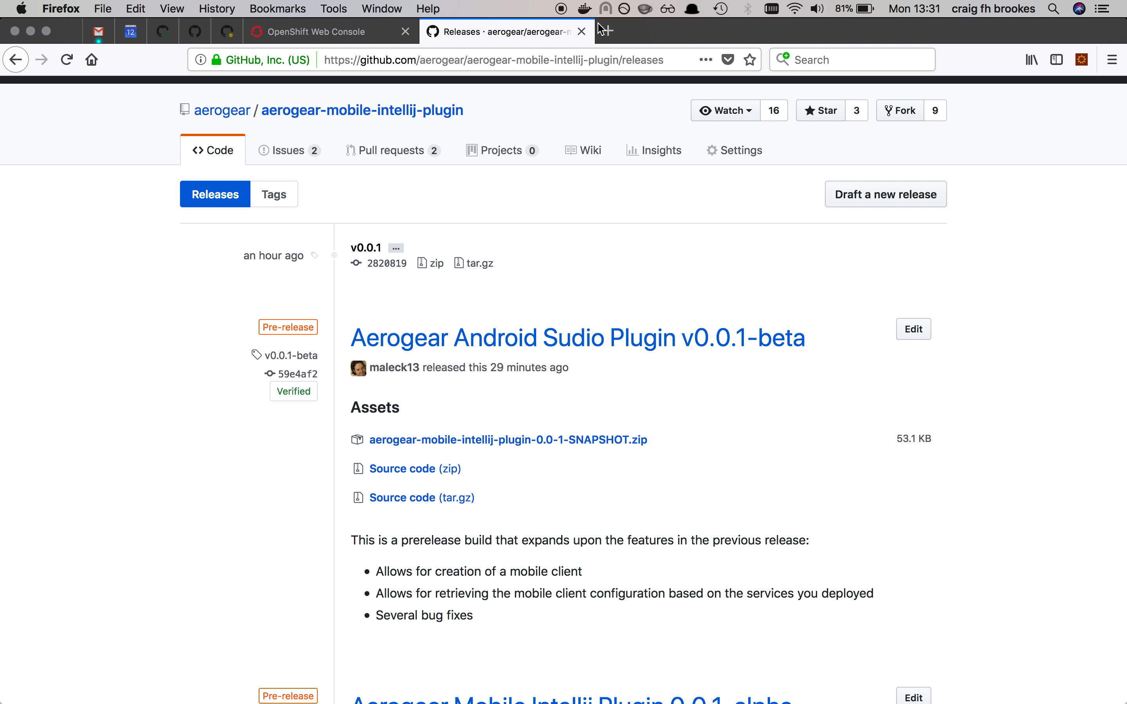
{"action": "left_click", "coordinate": [607, 31]}
{"action": "type", "text": "git"}
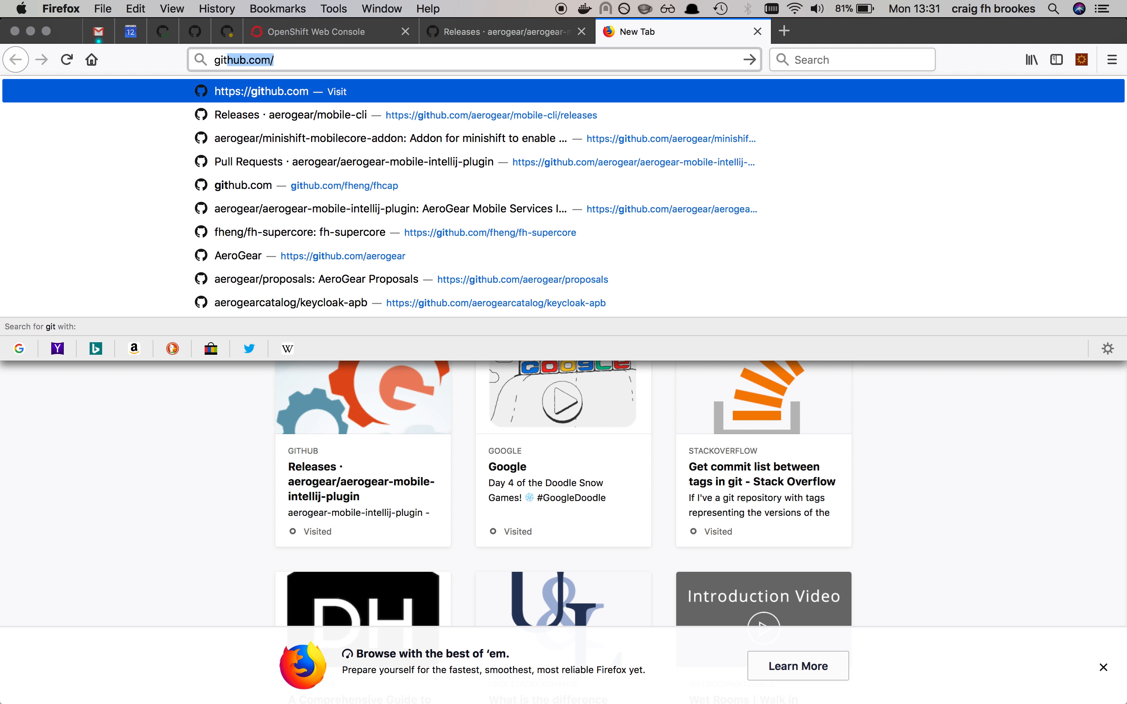
{"action": "key", "text": "Right"}
{"action": "type", "text": "a"}
{"action": "key", "text": "Right"}
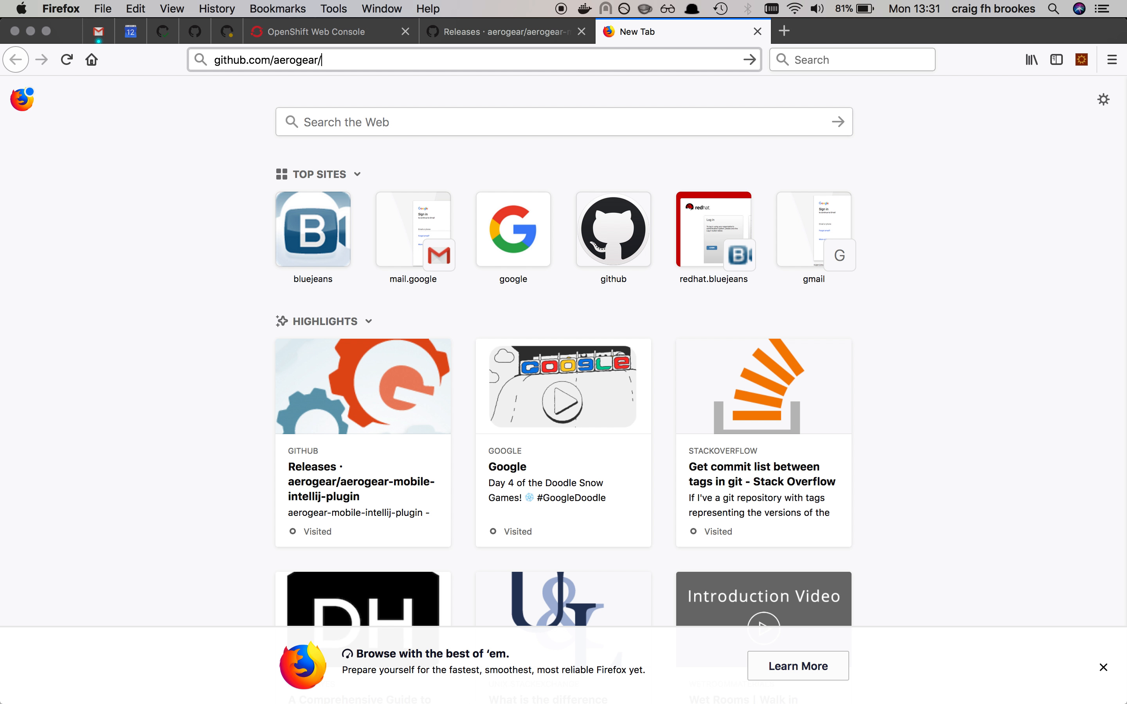
{"action": "type", "text": "minishift-mobilecore-addon"}
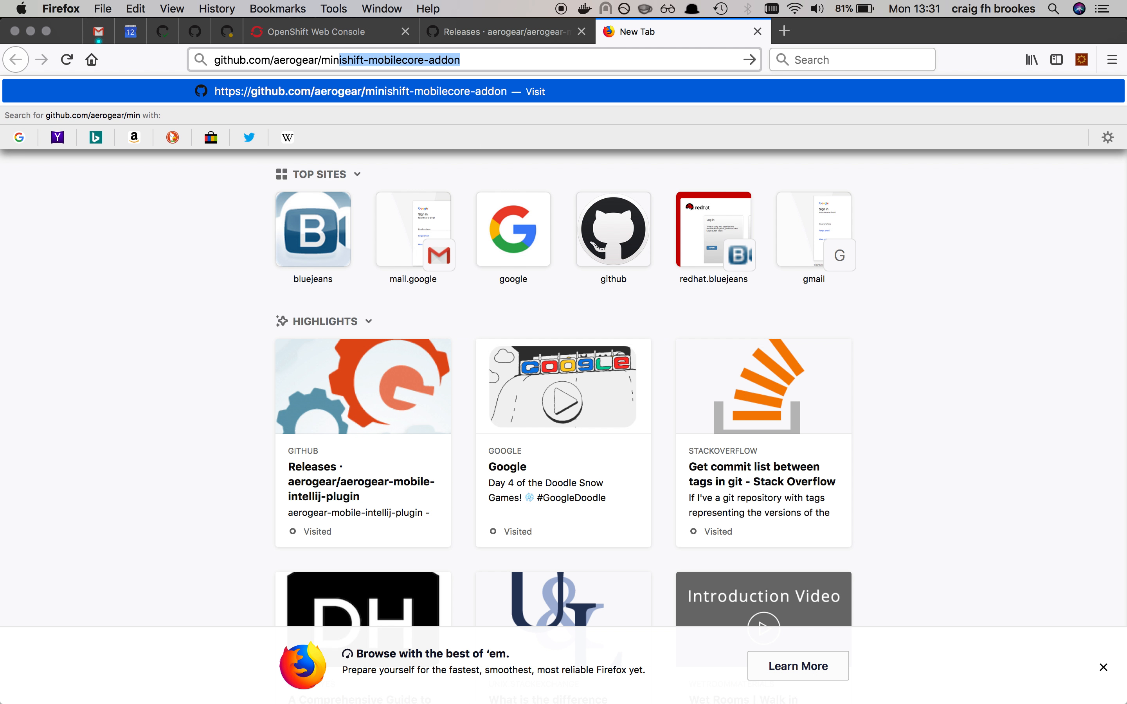
{"action": "key", "text": "Return"}
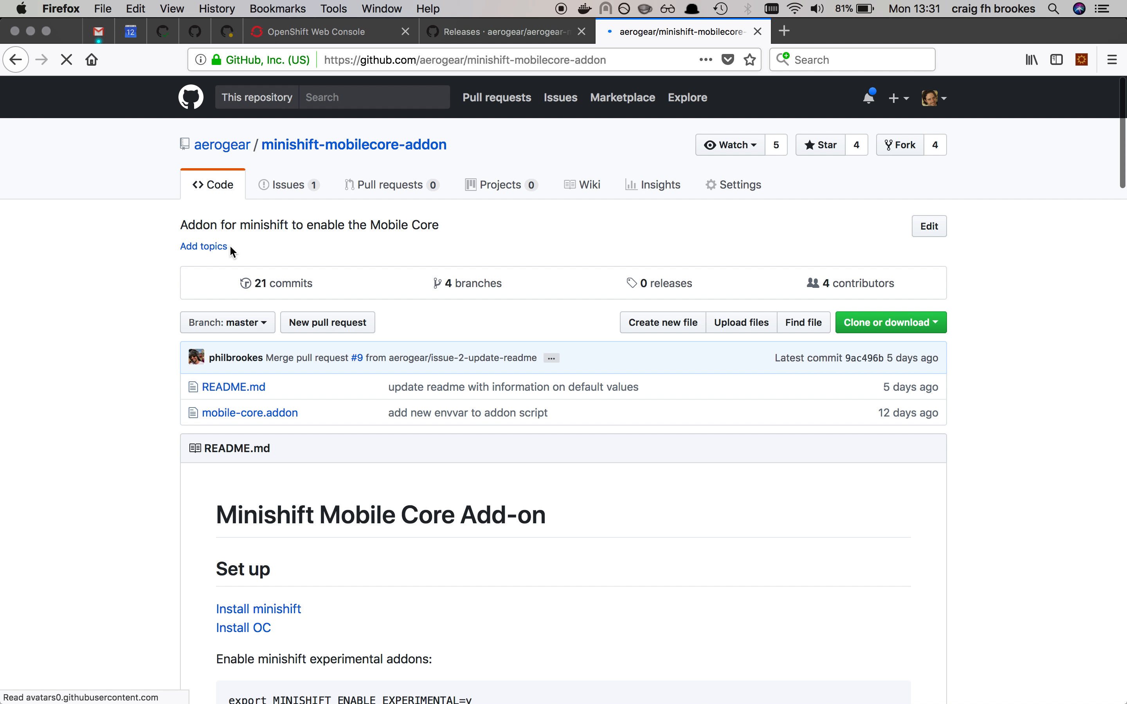
Step: Review the minishift-mobilecore-addon README, covering setup, required config values, the MiniShift version check and starting MiniShift with Mobile Core enabled
{"action": "scroll", "coordinate": [152, 508], "scroll_direction": "down", "scroll_amount": 5}
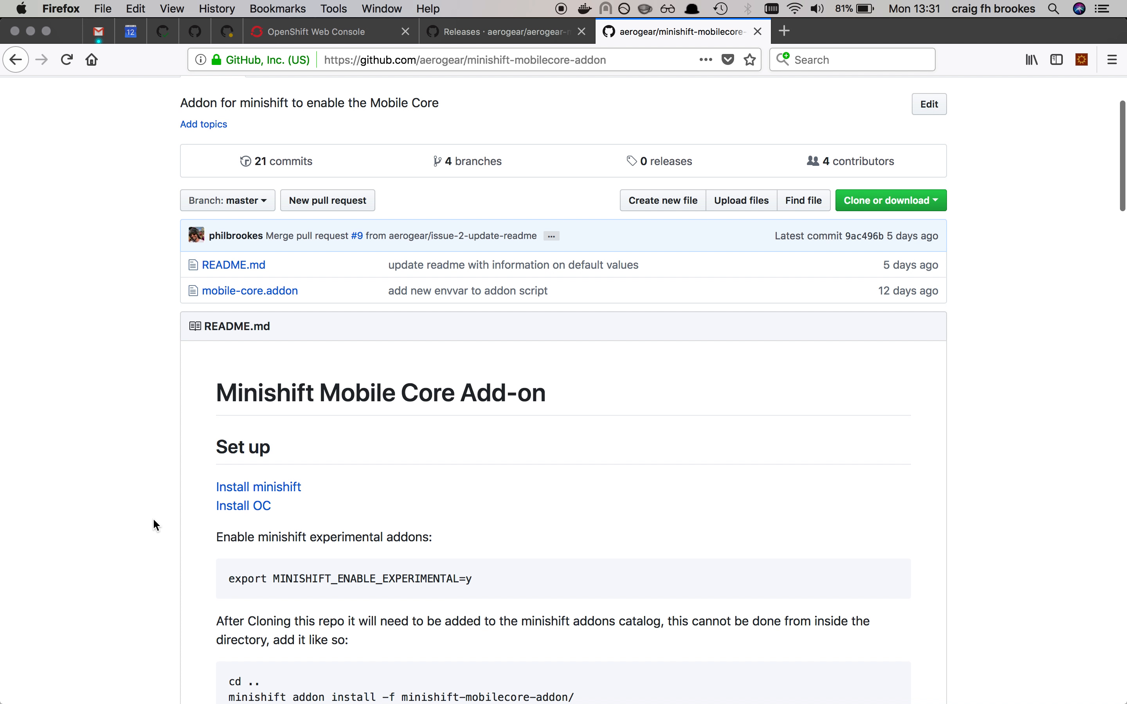
{"action": "scroll", "coordinate": [153, 518], "scroll_direction": "down", "scroll_amount": 1}
{"action": "scroll", "coordinate": [152, 518], "scroll_direction": "down", "scroll_amount": 1}
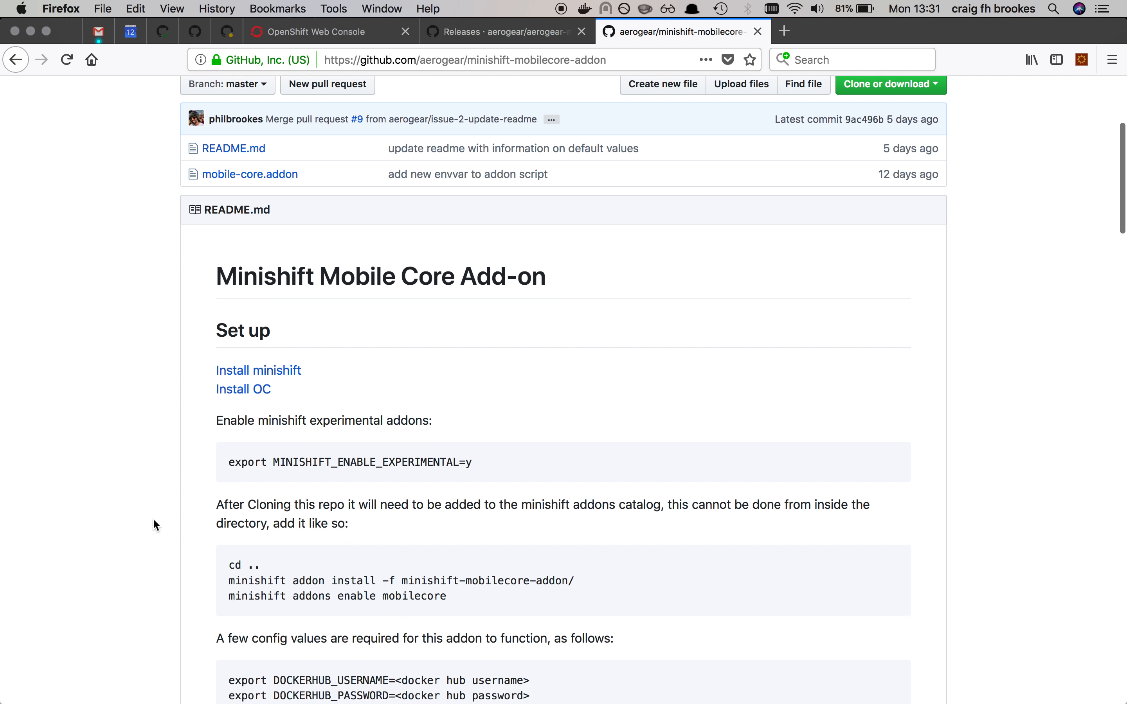
{"action": "scroll", "coordinate": [154, 520], "scroll_direction": "down", "scroll_amount": 10}
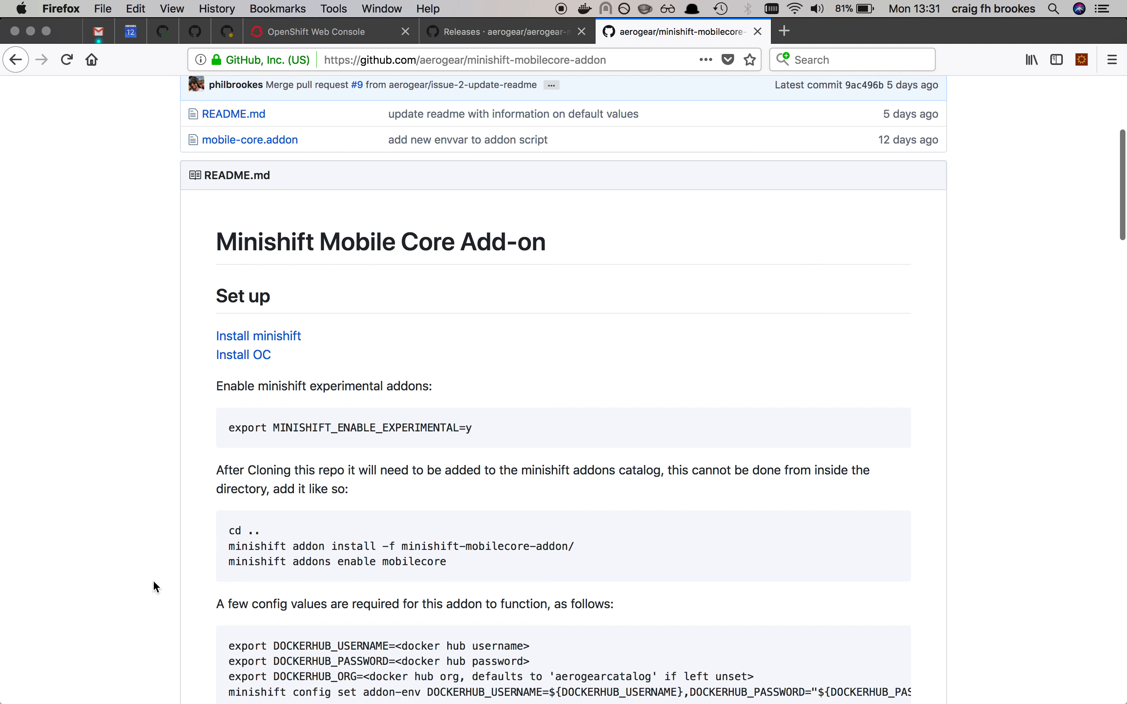
{"action": "scroll", "coordinate": [154, 582], "scroll_direction": "down", "scroll_amount": 10}
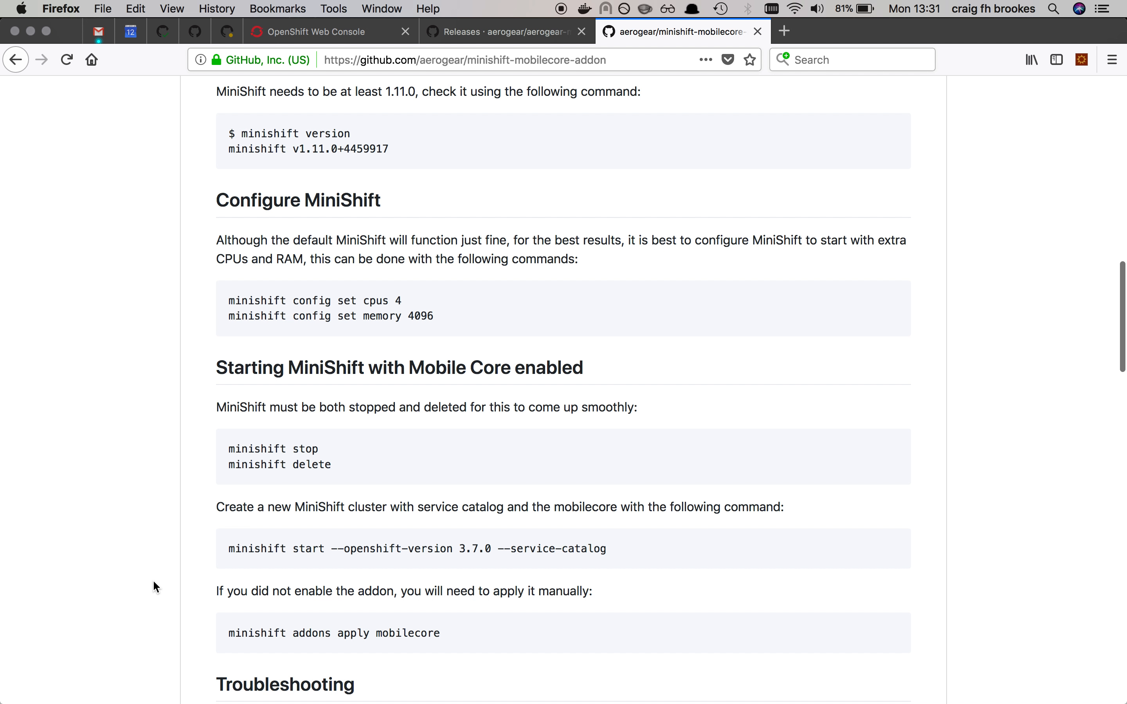
{"action": "scroll", "coordinate": [153, 582], "scroll_direction": "up", "scroll_amount": 2}
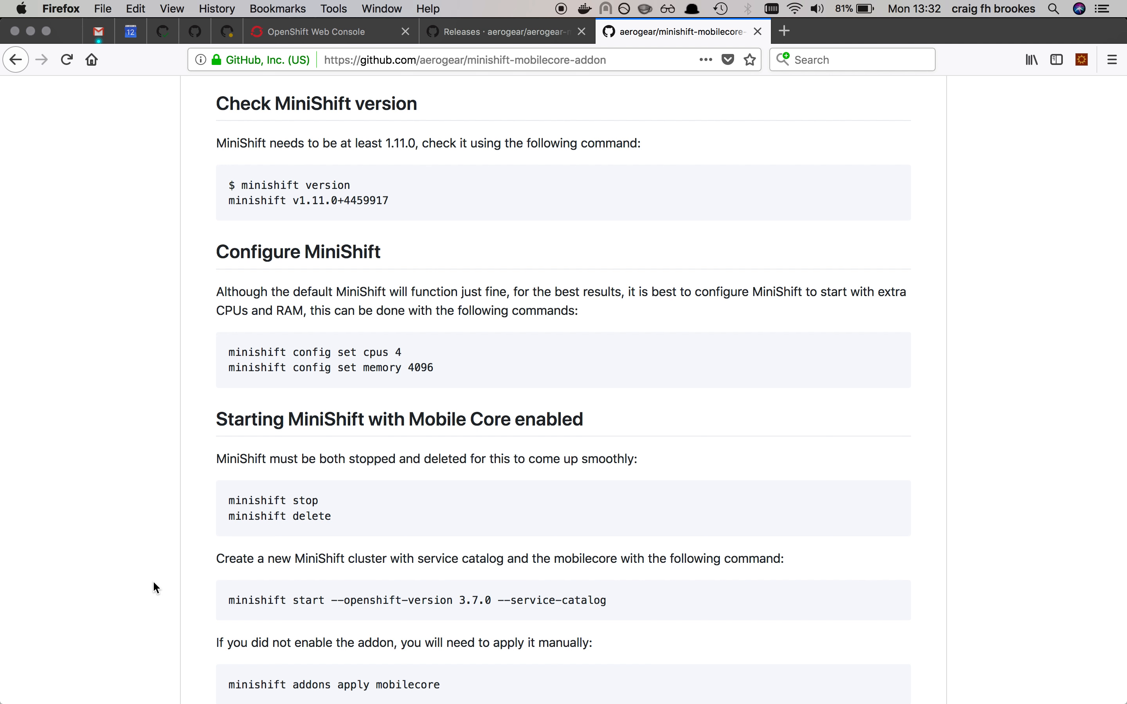
{"action": "scroll", "coordinate": [154, 583], "scroll_direction": "up", "scroll_amount": 1}
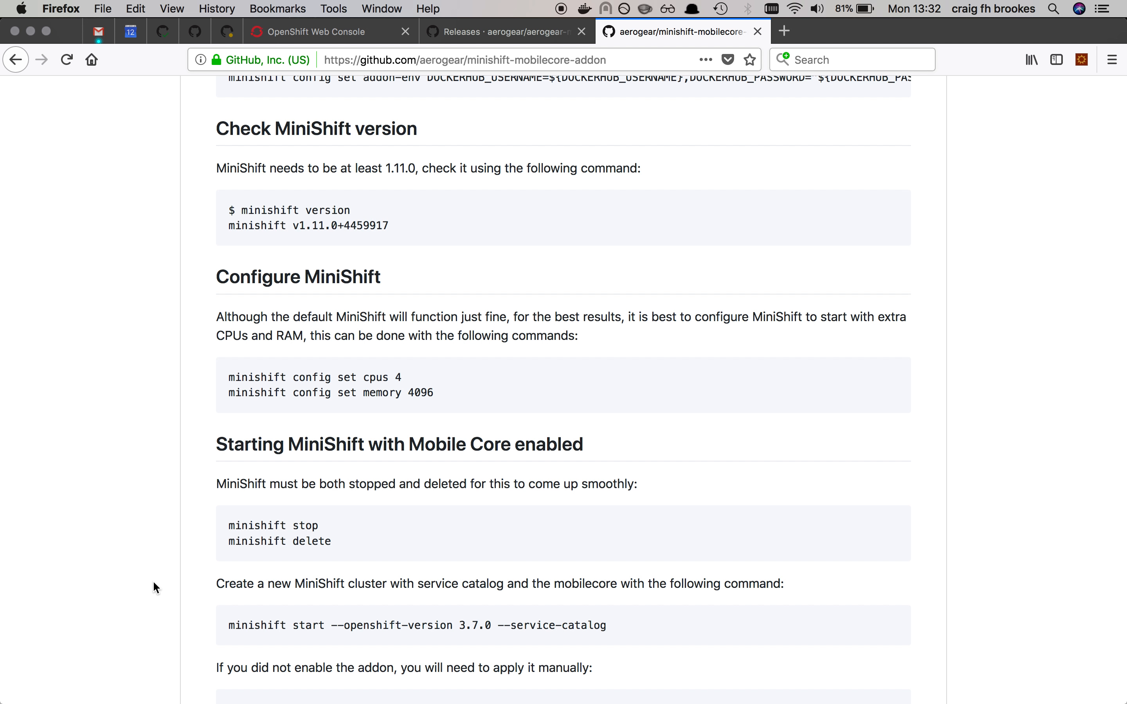
{"action": "scroll", "coordinate": [156, 588], "scroll_direction": "up", "scroll_amount": 3}
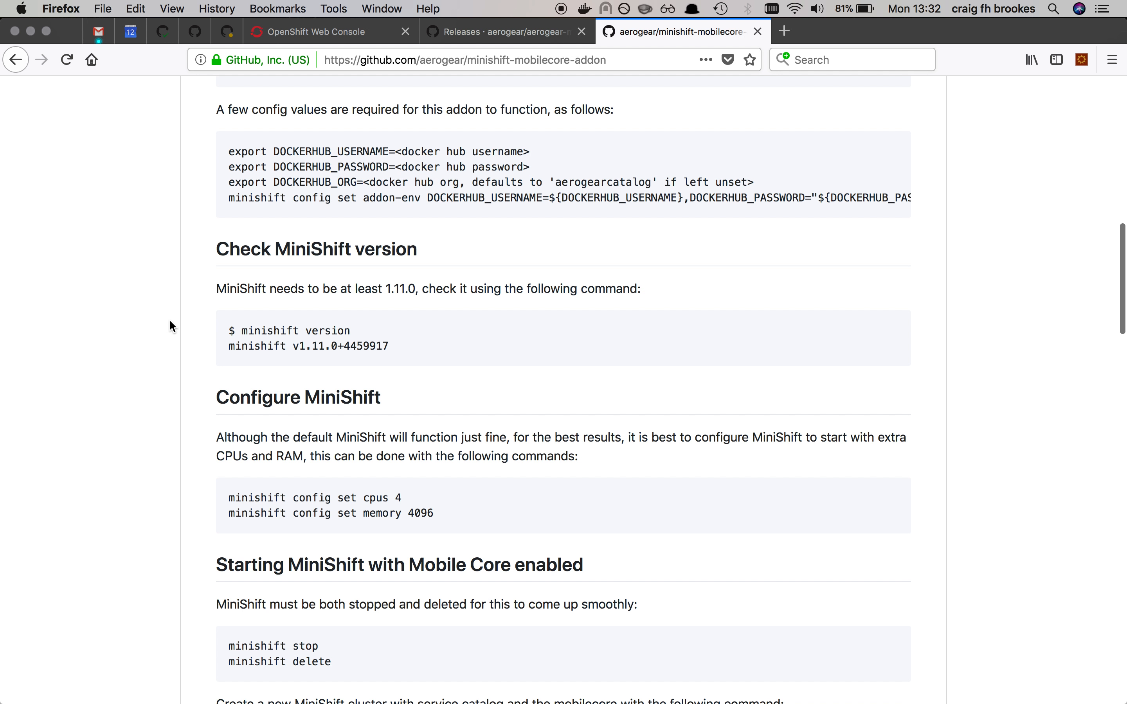
Step: Return to the OpenShift web console's home page and view all projects sorted by creation date
{"action": "key", "text": "super+Tab"}
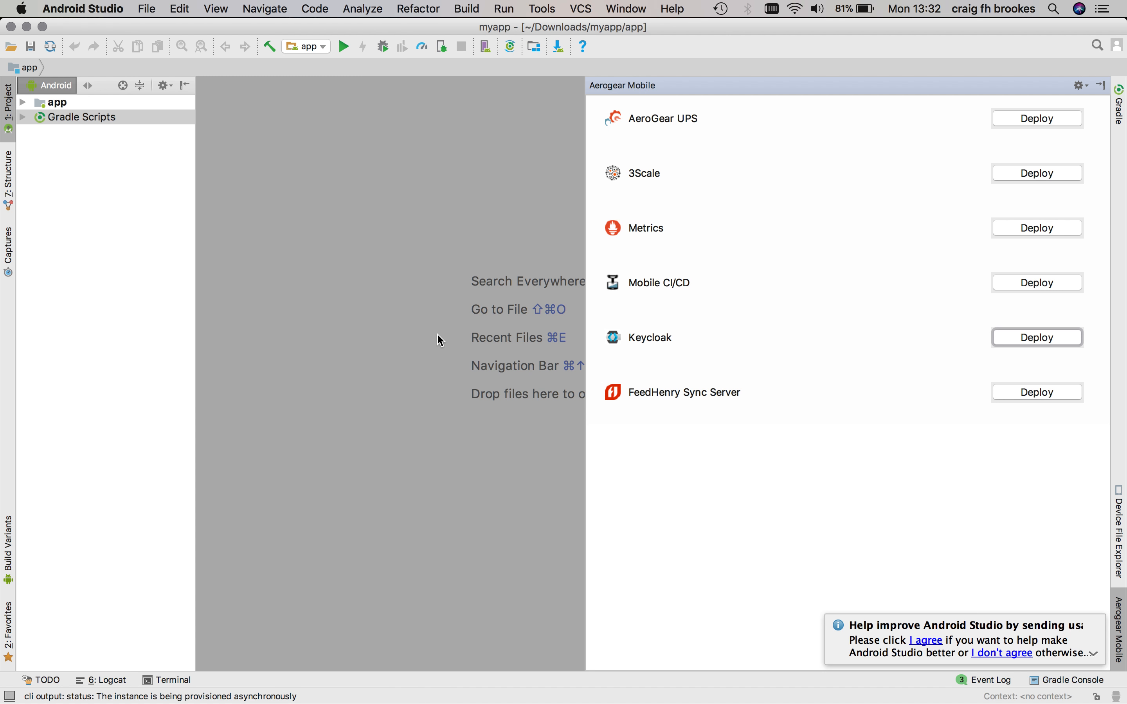
{"action": "key", "text": "super+Tab"}
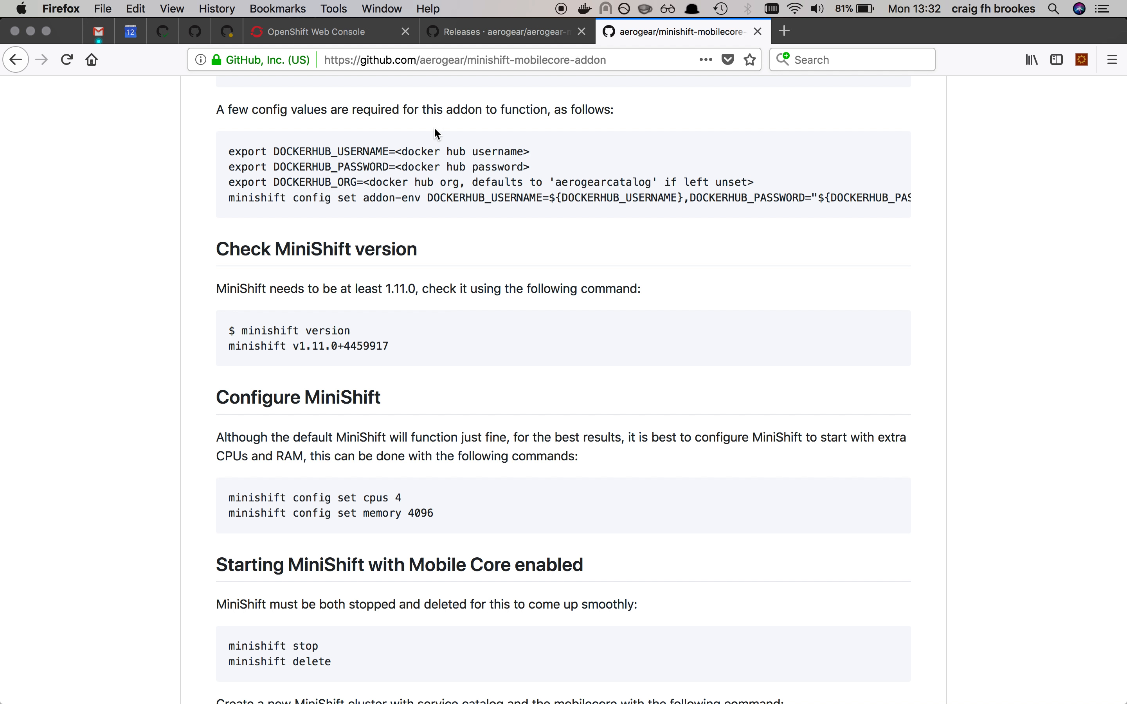
{"action": "left_click", "coordinate": [336, 35]}
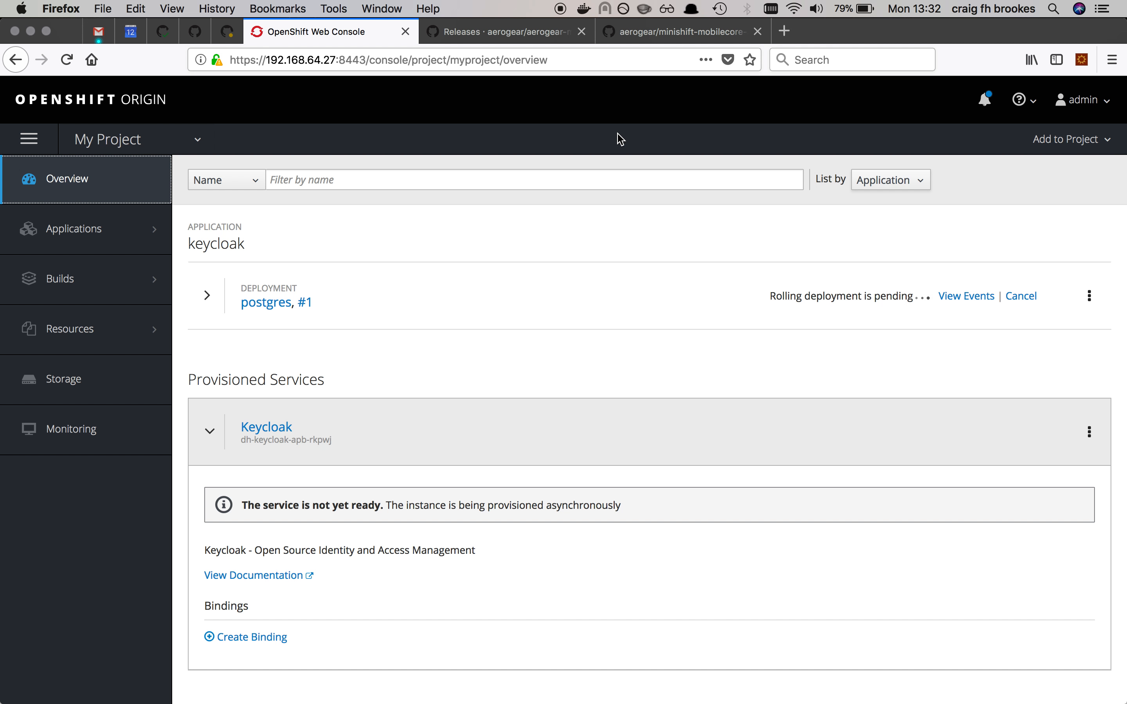
{"action": "left_click", "coordinate": [166, 98]}
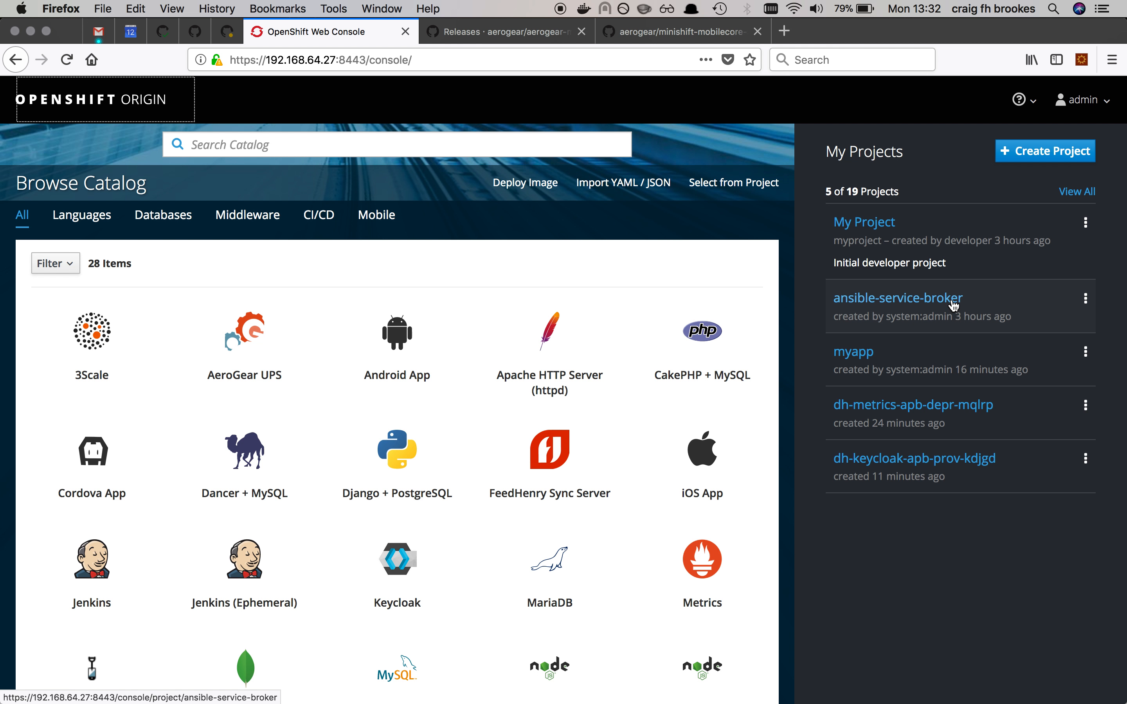
{"action": "left_click", "coordinate": [1075, 191]}
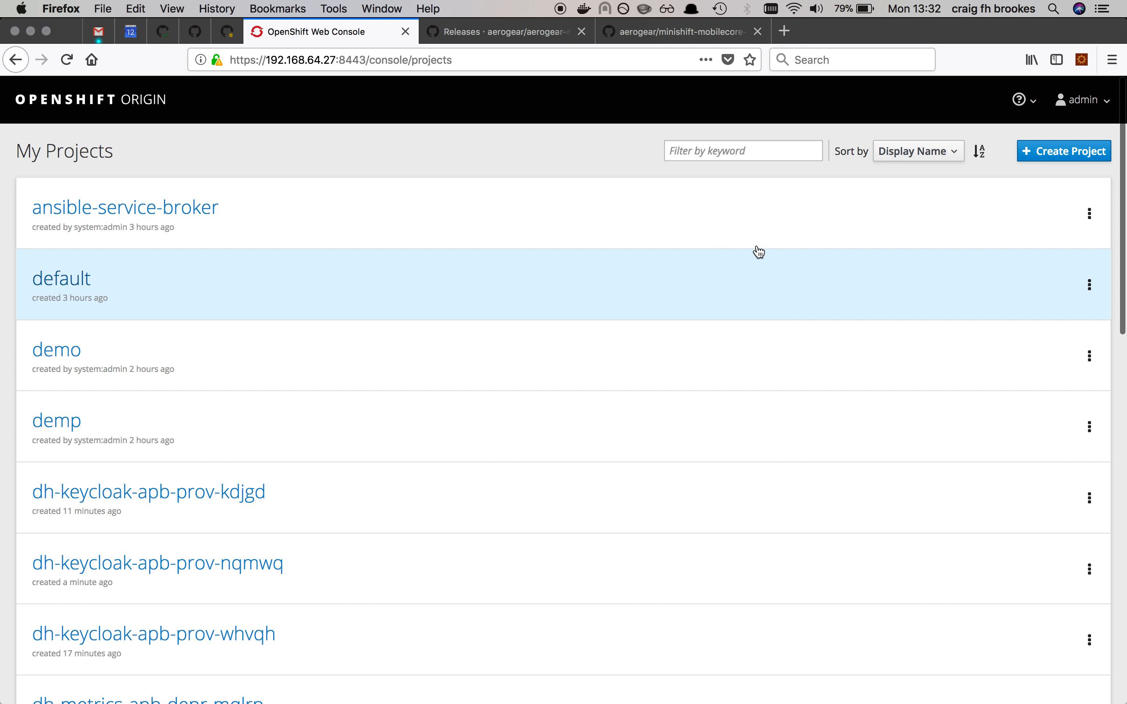
{"action": "left_click", "coordinate": [922, 154]}
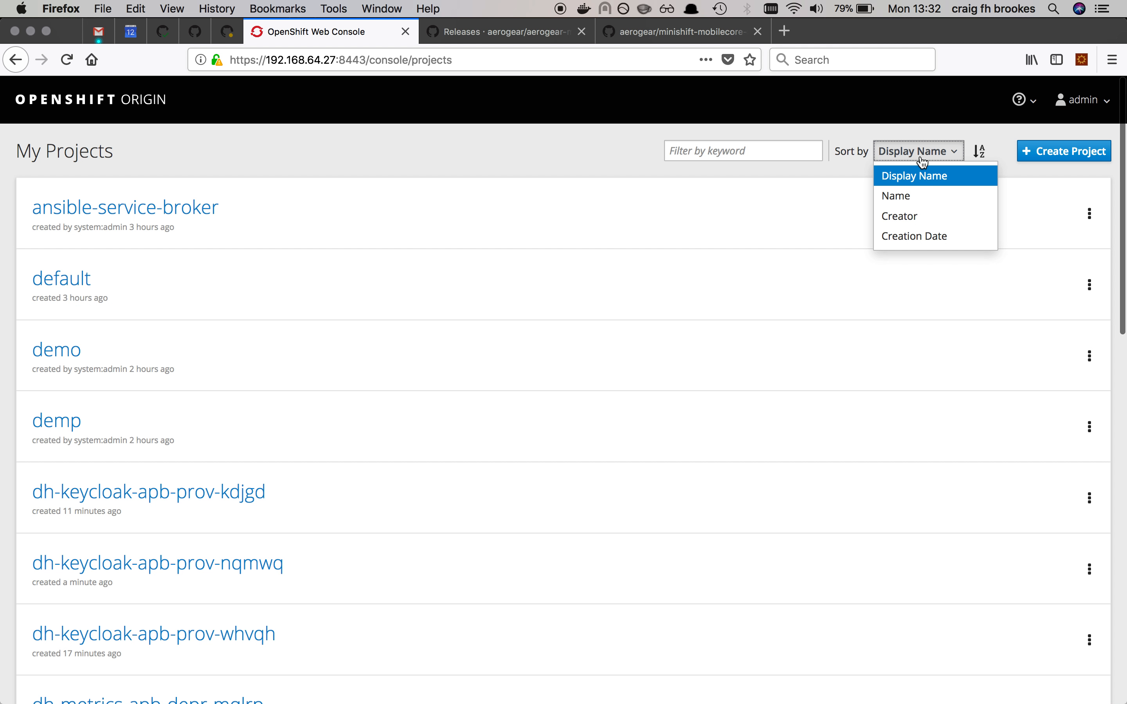
{"action": "left_click", "coordinate": [908, 237]}
Step: Open the dh-keycloak-apb-prov-nqmwq project and view the logs of its provisioning pod
{"action": "left_click", "coordinate": [253, 215]}
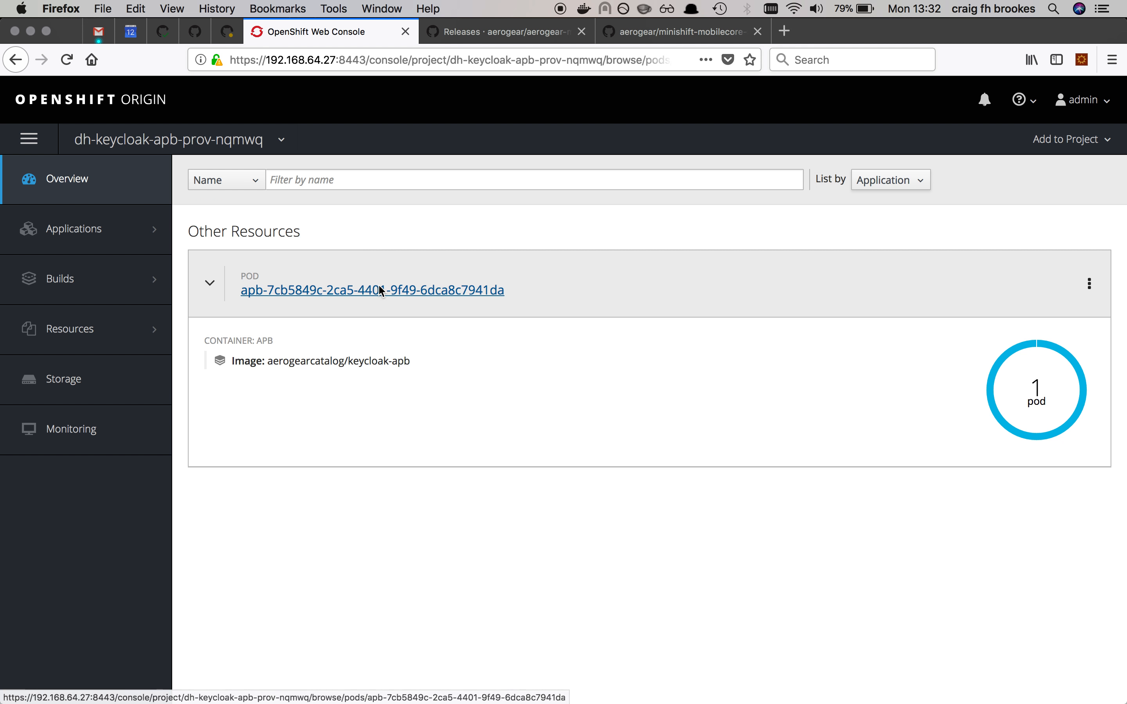
{"action": "left_click", "coordinate": [381, 289]}
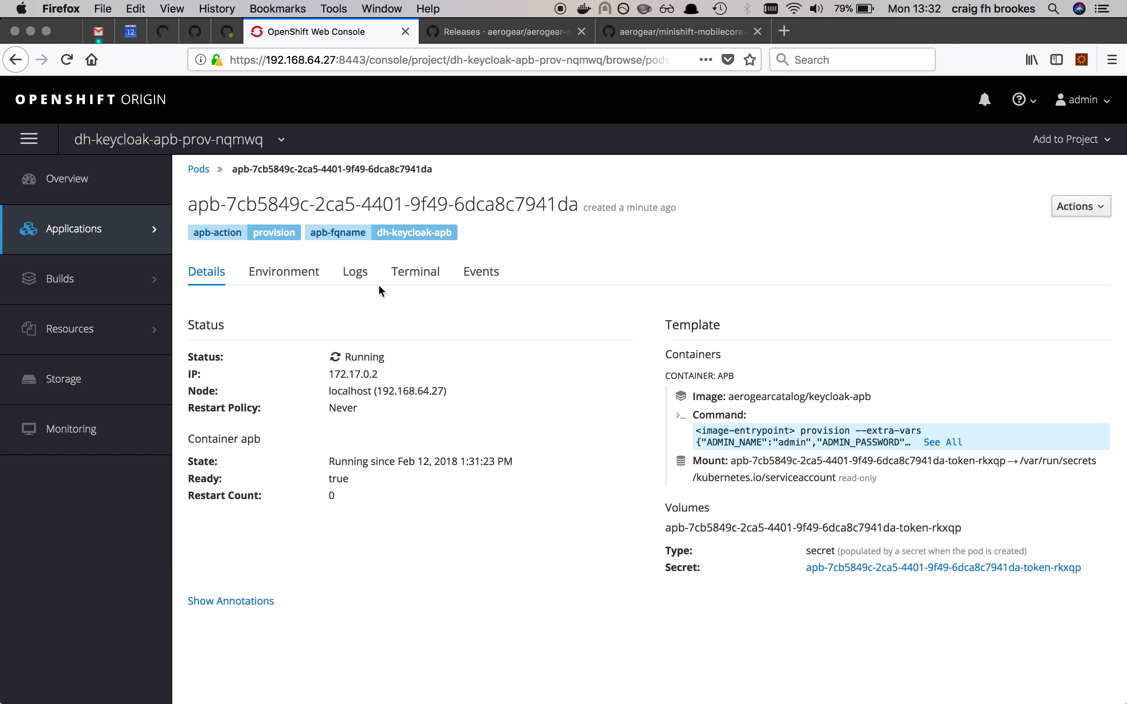
{"action": "left_click", "coordinate": [354, 278]}
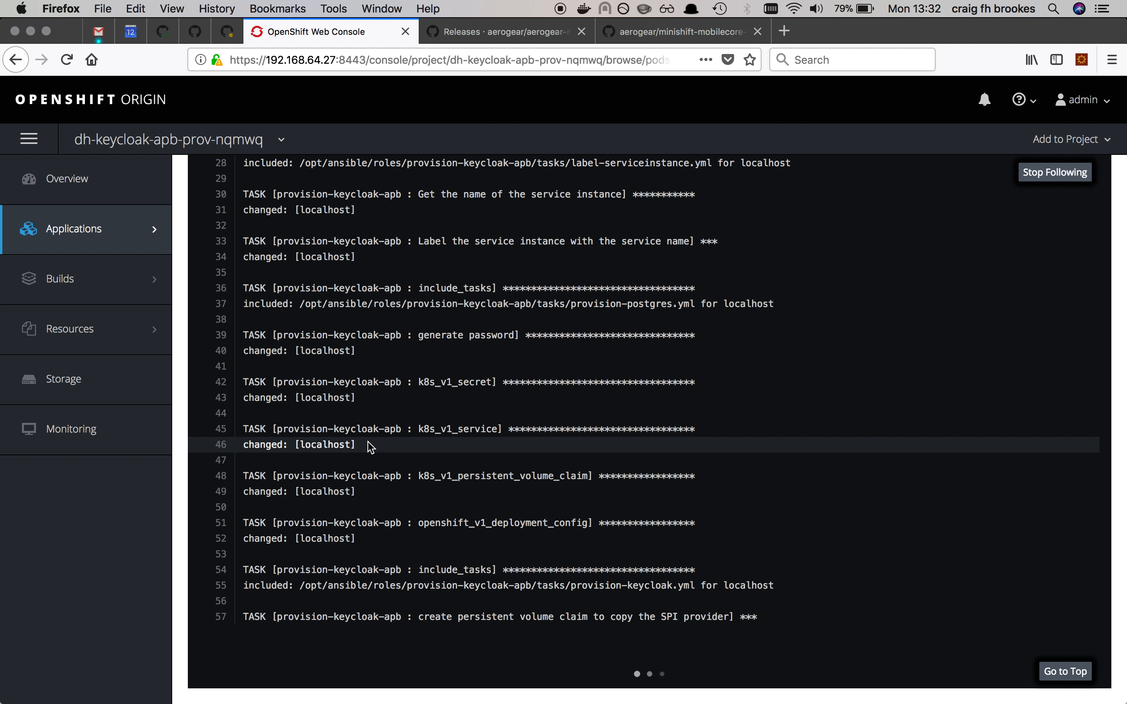
Step: Leave the pod logs and open the My Project overview to check the Keycloak deployment
{"action": "key", "text": "super+Tab"}
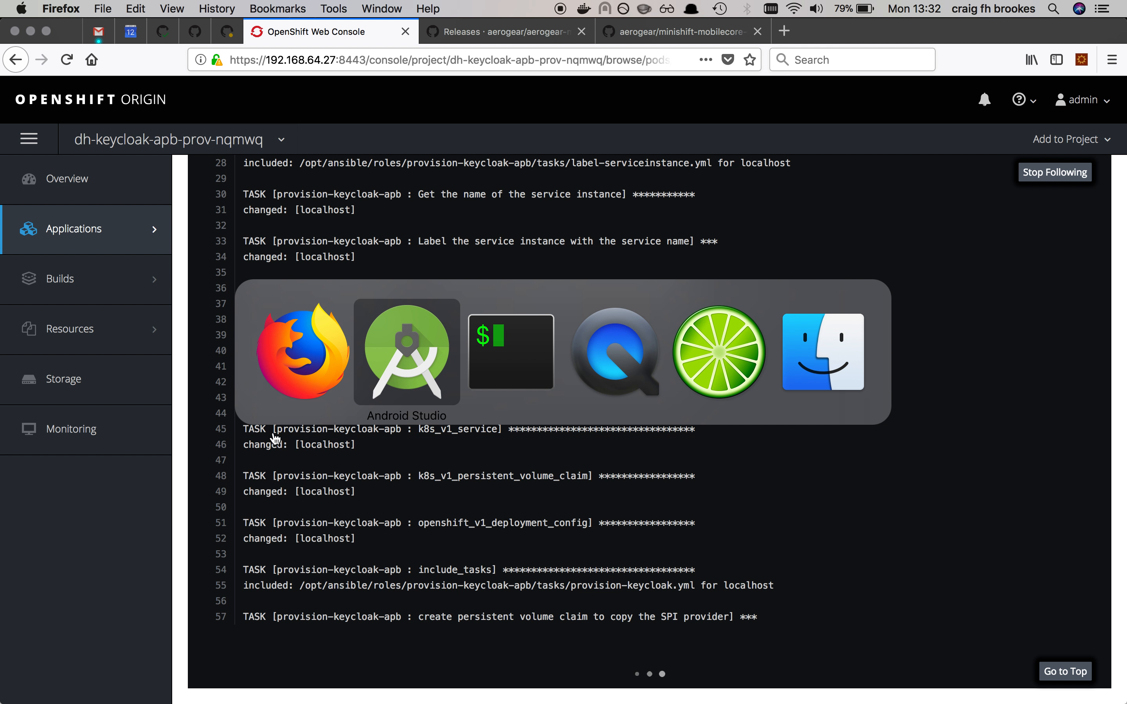
{"action": "left_click", "coordinate": [281, 360]}
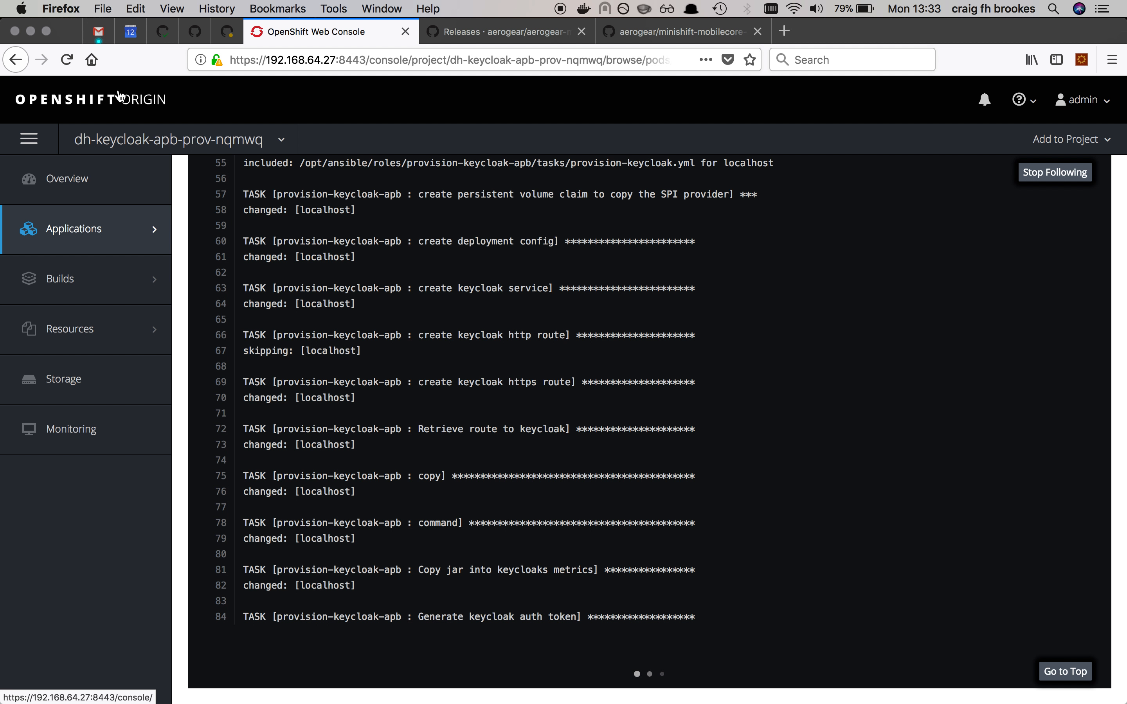
{"action": "left_click", "coordinate": [120, 96]}
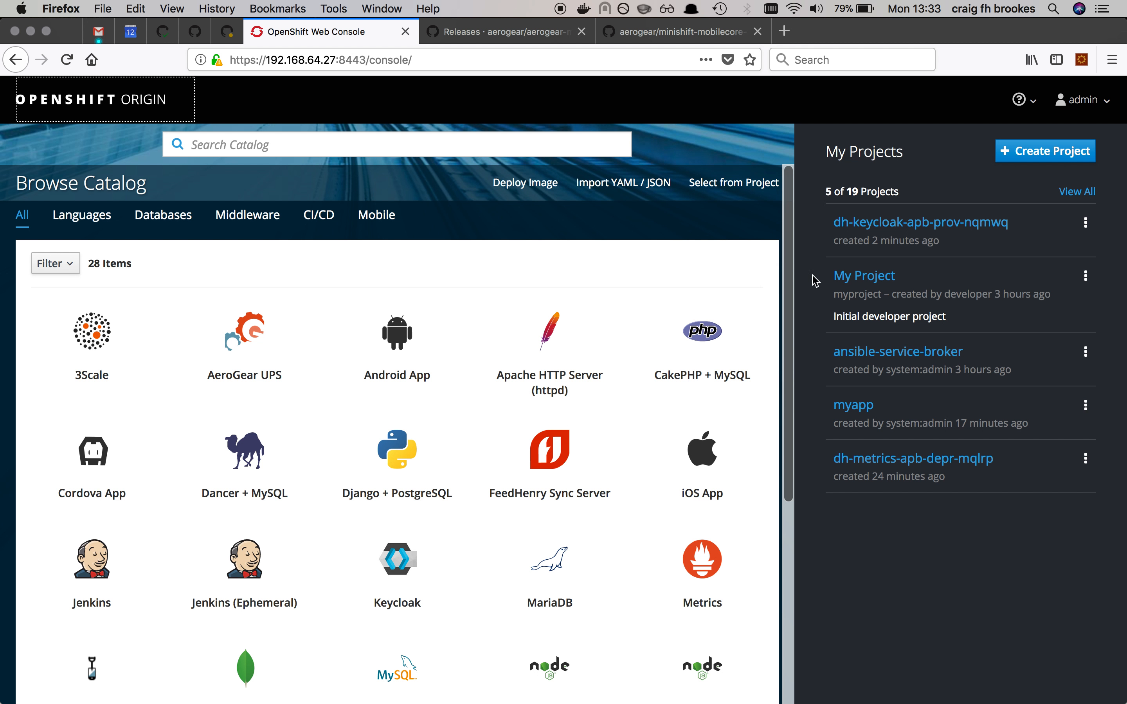
{"action": "left_click", "coordinate": [853, 278]}
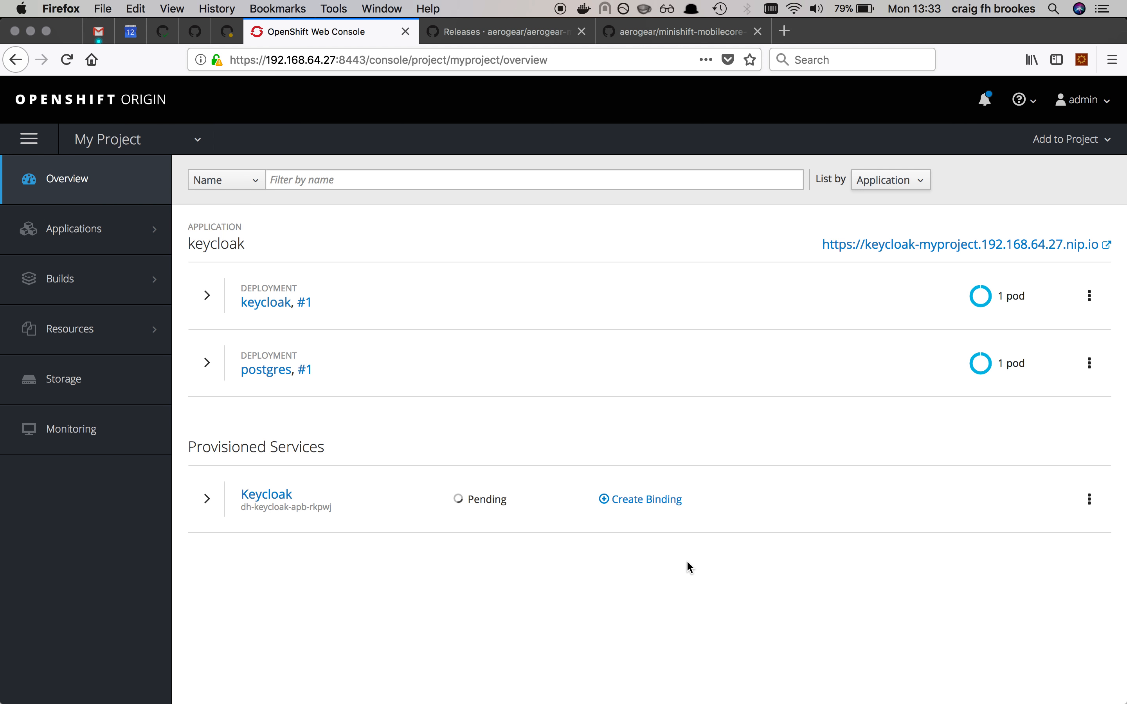
Step: Switch to Android Studio, show the Event Log and dismiss the notification about helping improve Android Studio
{"action": "key", "text": "super+Tab"}
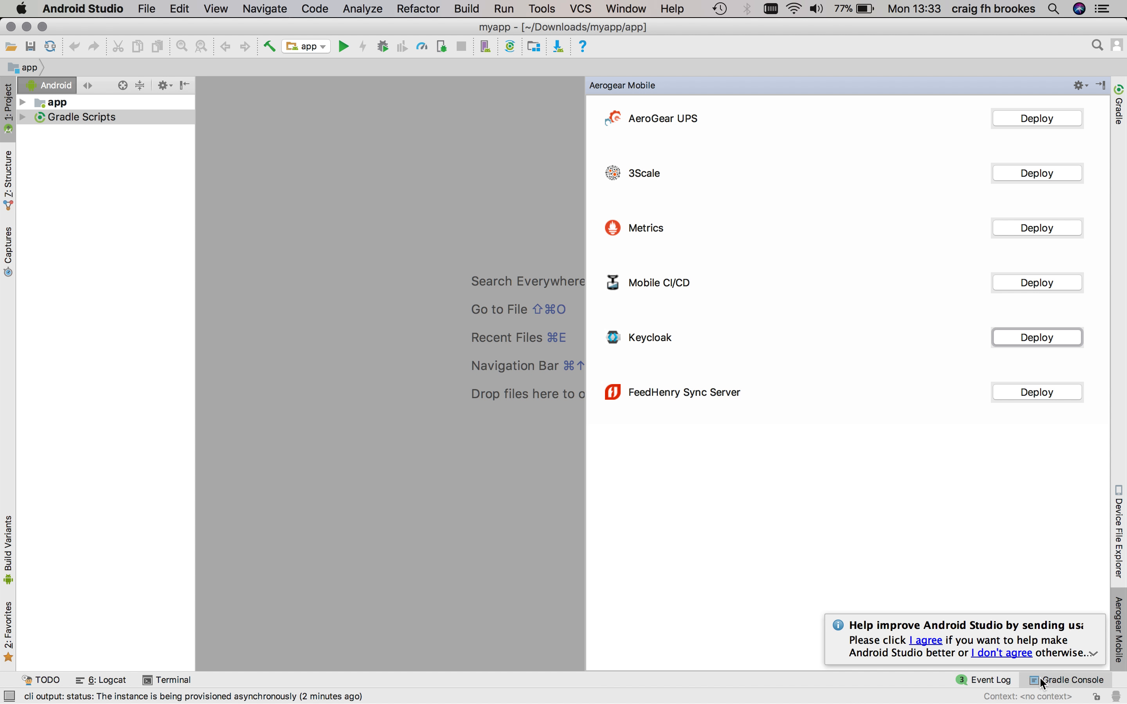
{"action": "left_click", "coordinate": [989, 684]}
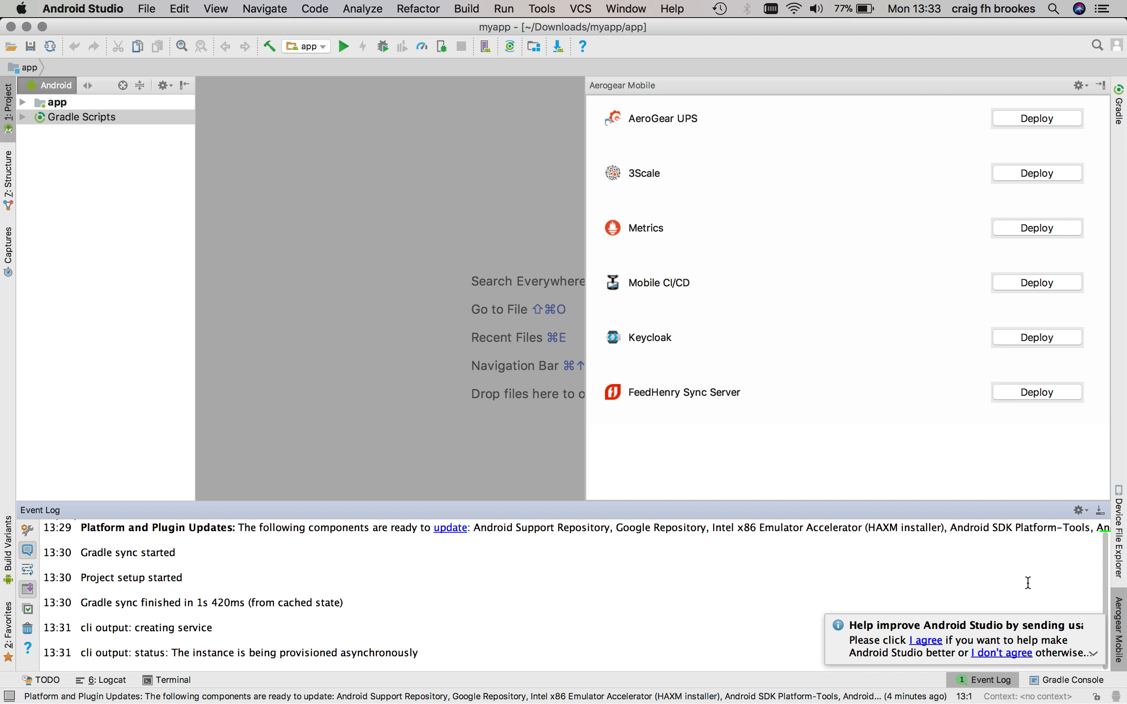
{"action": "left_click", "coordinate": [1096, 624]}
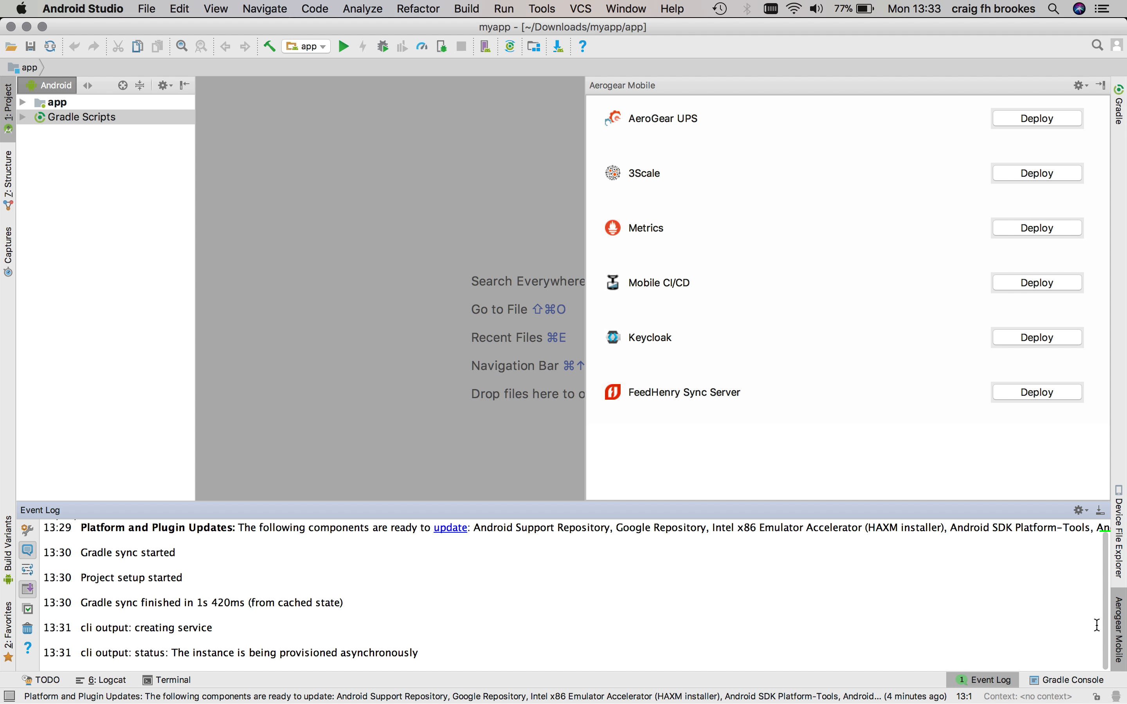